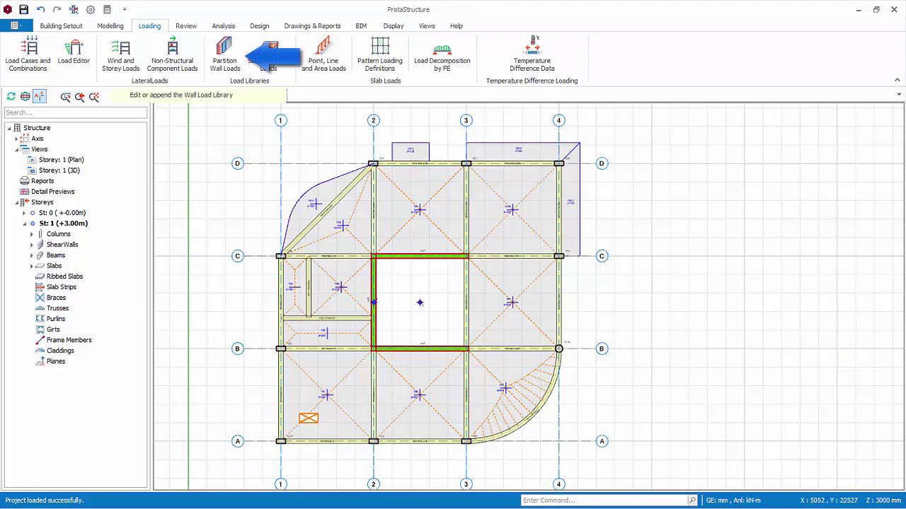
# - Open the Beam Wall Loads Library and review the Brick layer's material choices for 100 Brick Wall - Malaysia
pyautogui.click(225, 57)
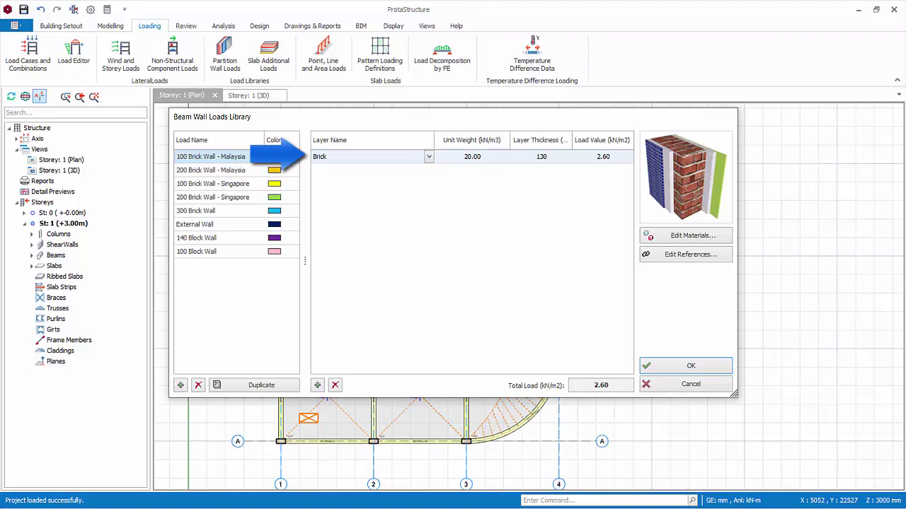
pyautogui.hotkey('alt', 'Down')
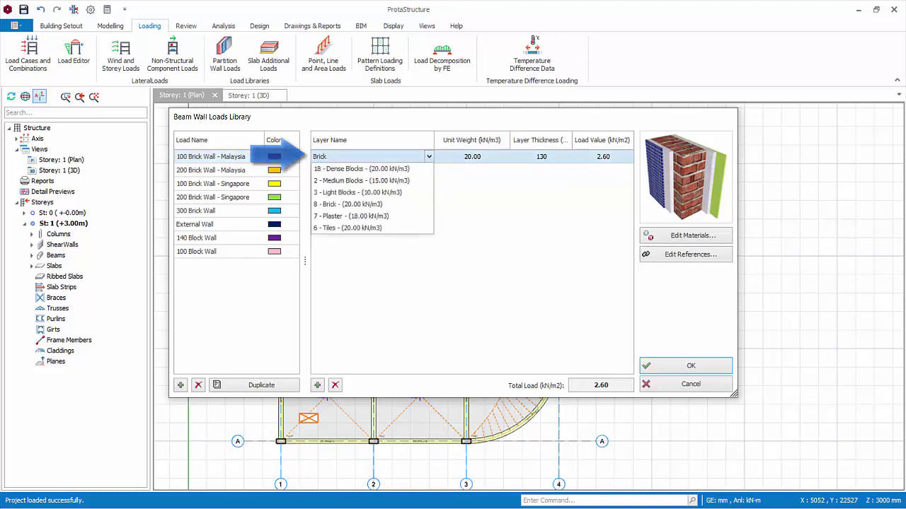
pyautogui.press('Escape')
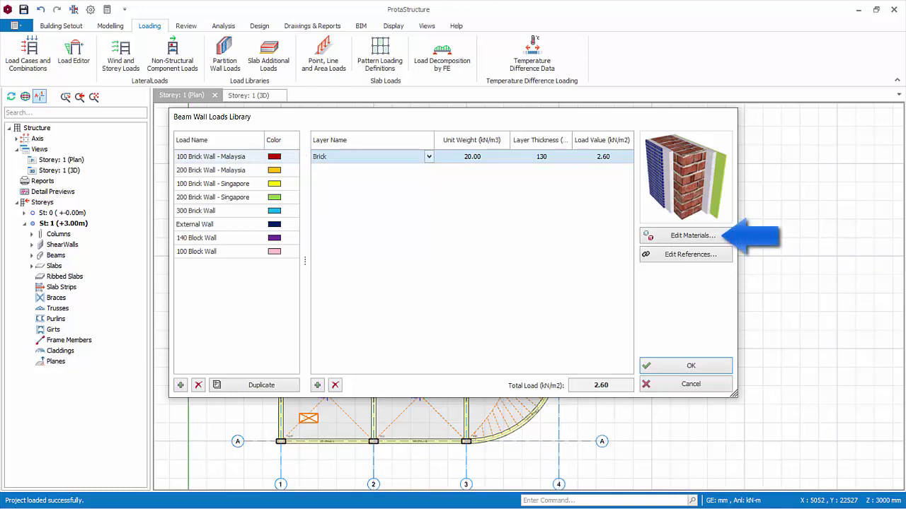
# - In Edit Materials, add a new Glass material with unit weight 80 kN/m3 and confirm
pyautogui.click(686, 236)
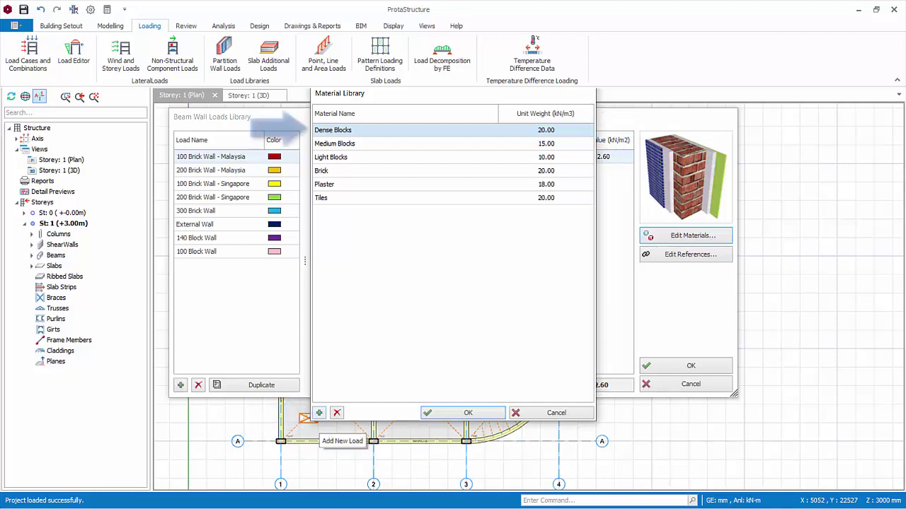
pyautogui.click(319, 412)
pyautogui.click(344, 129)
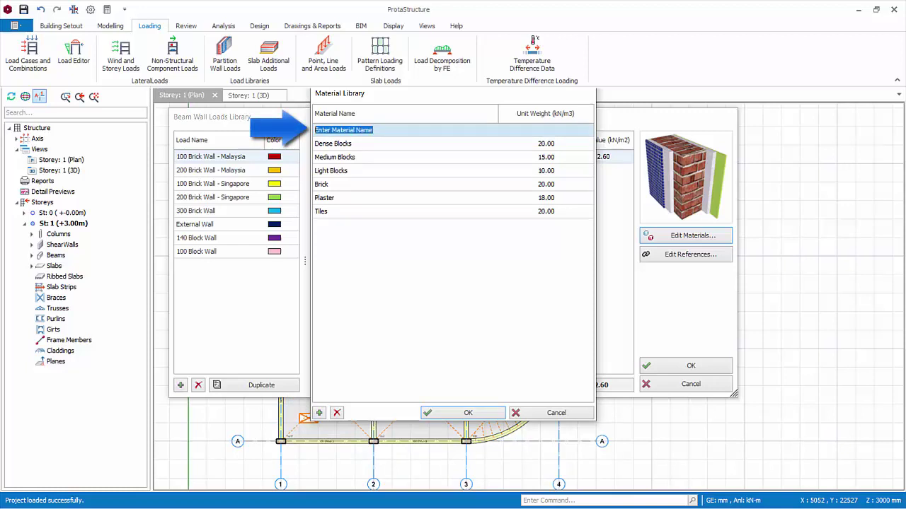
pyautogui.write('Glass')
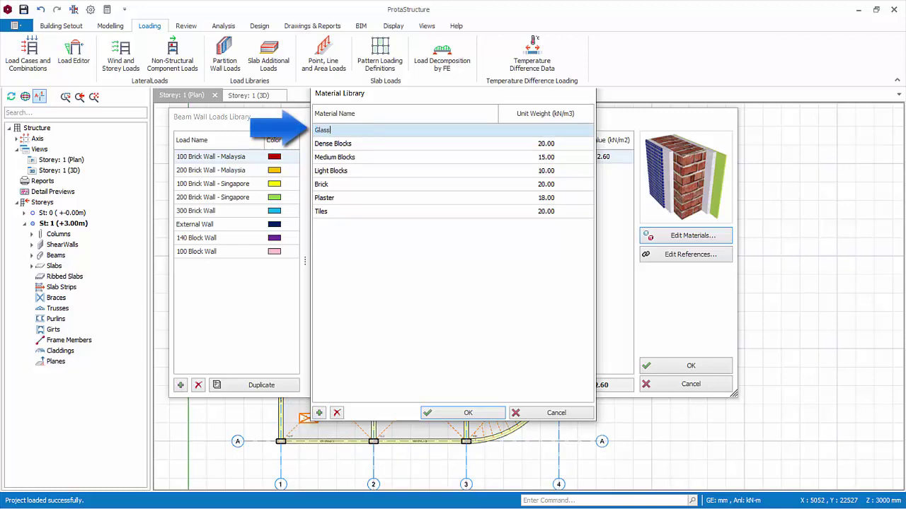
pyautogui.press('Tab')
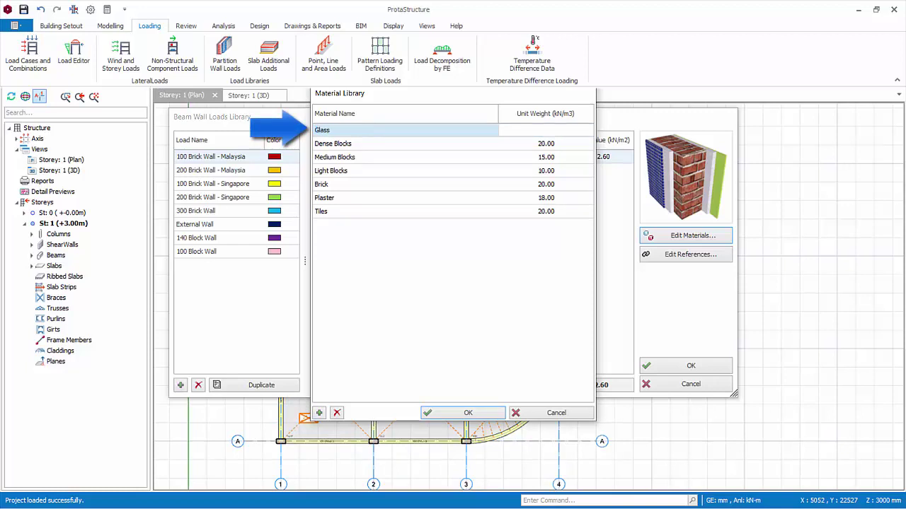
pyautogui.write('80')
pyautogui.press('Return')
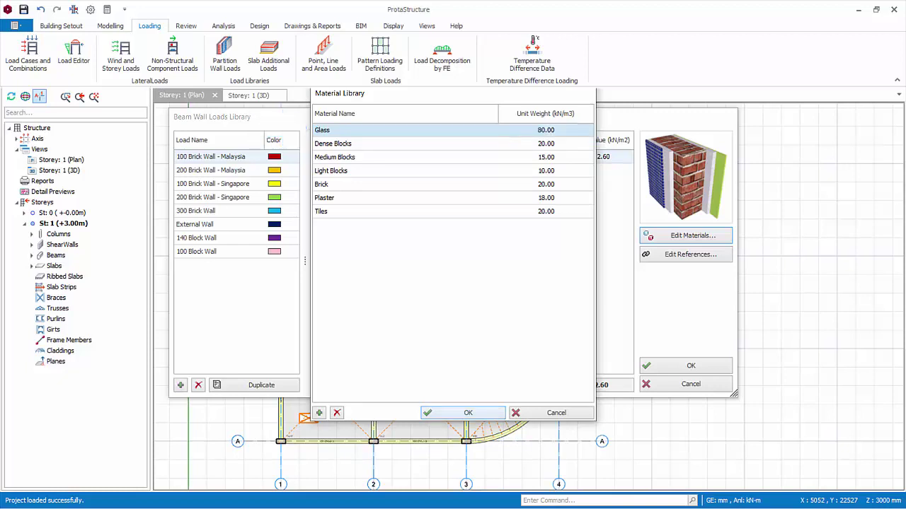
pyautogui.press('Return')
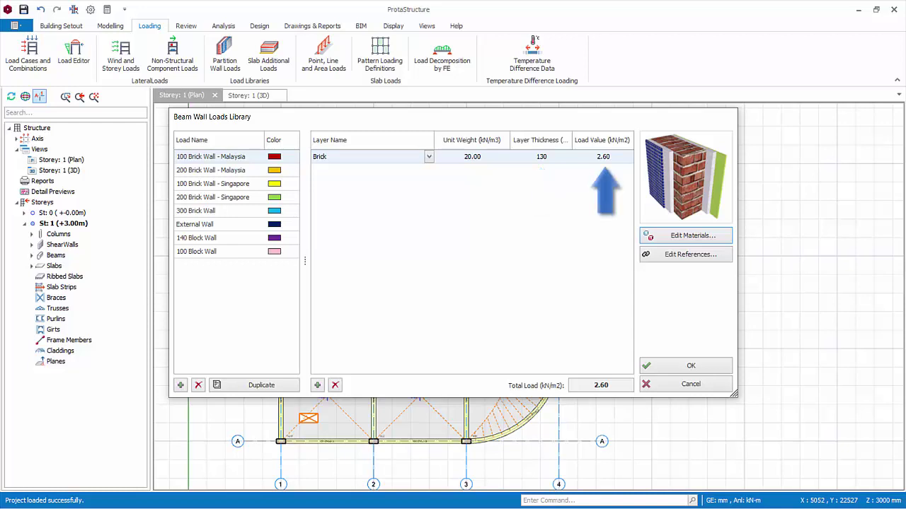
# - Add a new wall load named 30mm Glass with RosyBrown colour
pyautogui.click(541, 156)
pyautogui.hotkey('ctrl', 'a')
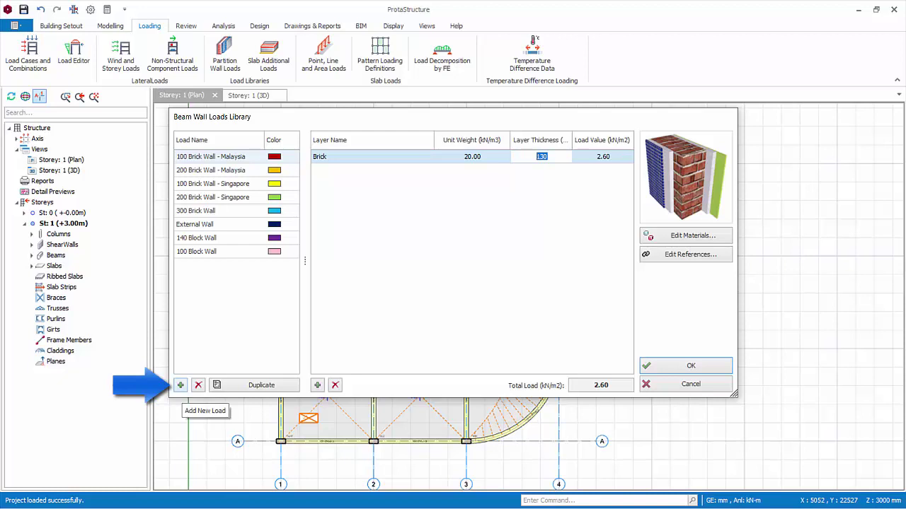
pyautogui.click(180, 385)
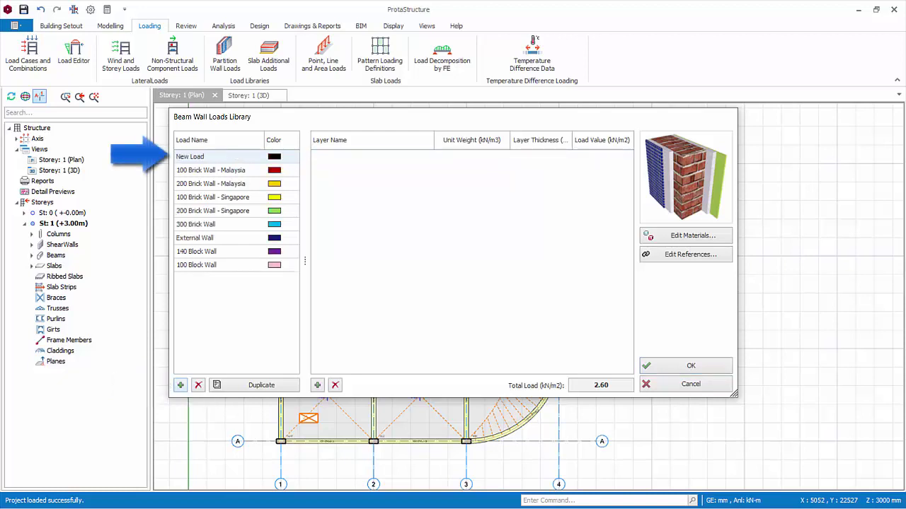
pyautogui.click(189, 156)
pyautogui.click(190, 156)
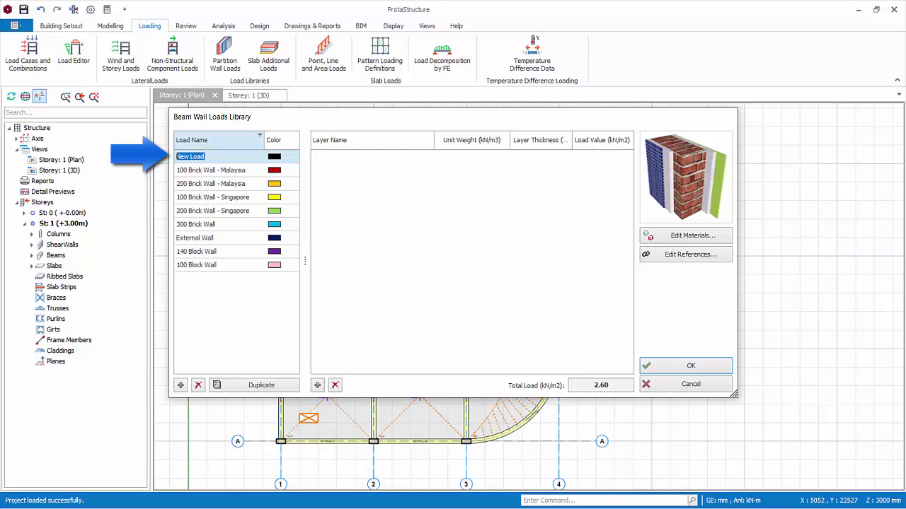
pyautogui.write('30mm ')
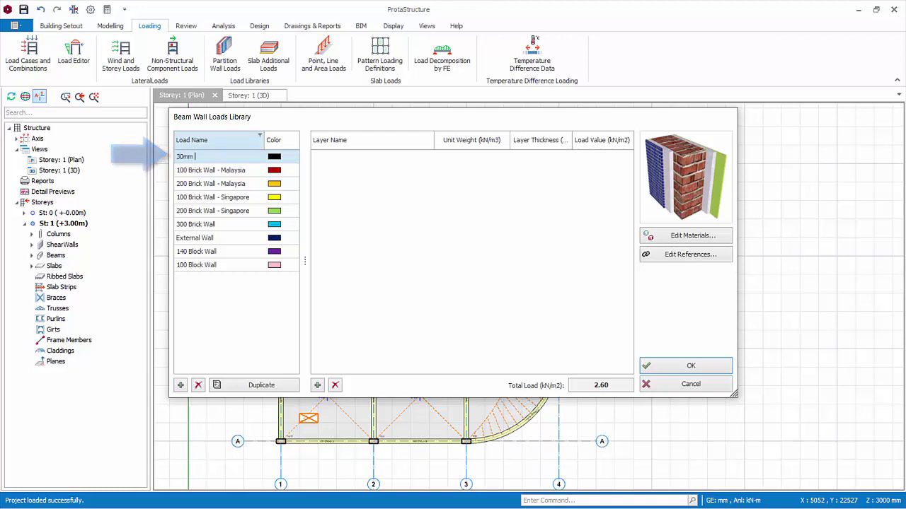
pyautogui.write('Glass')
pyautogui.press('Return')
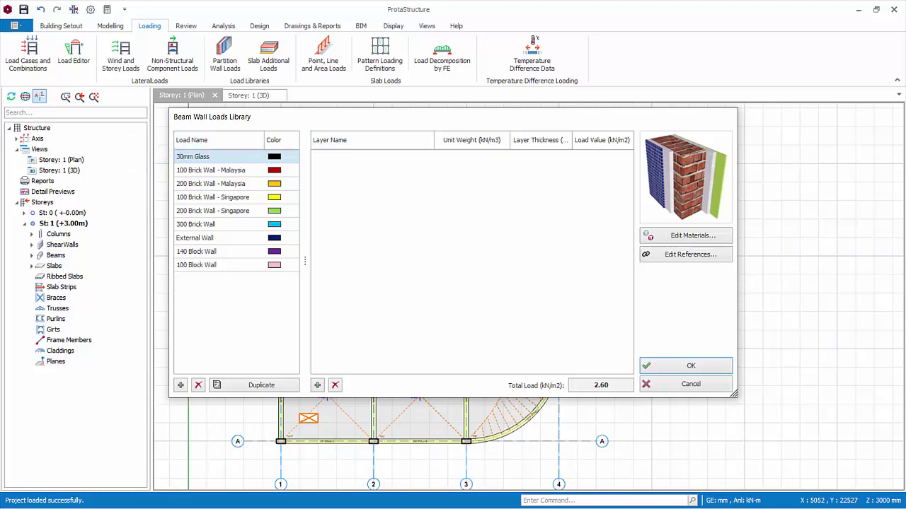
pyautogui.click(275, 156)
pyautogui.click(294, 156)
pyautogui.scroll(-3, 340, 244)
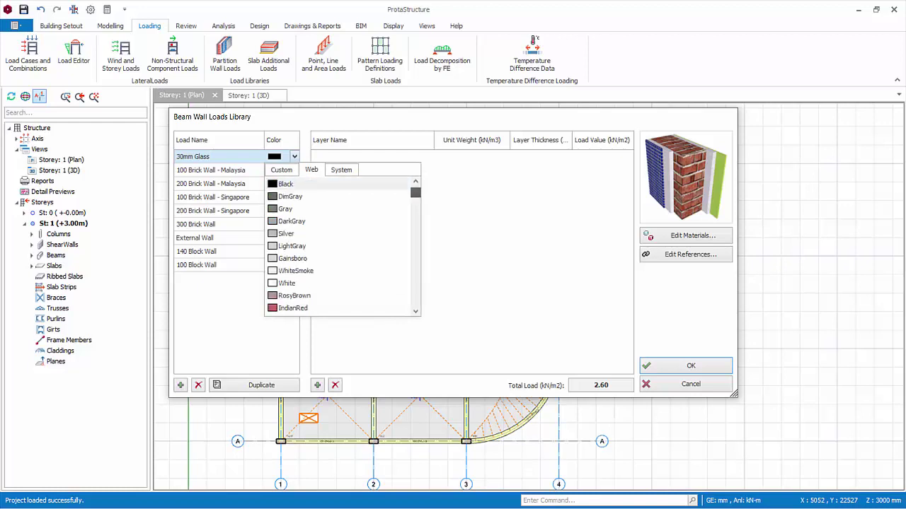
pyautogui.click(294, 184)
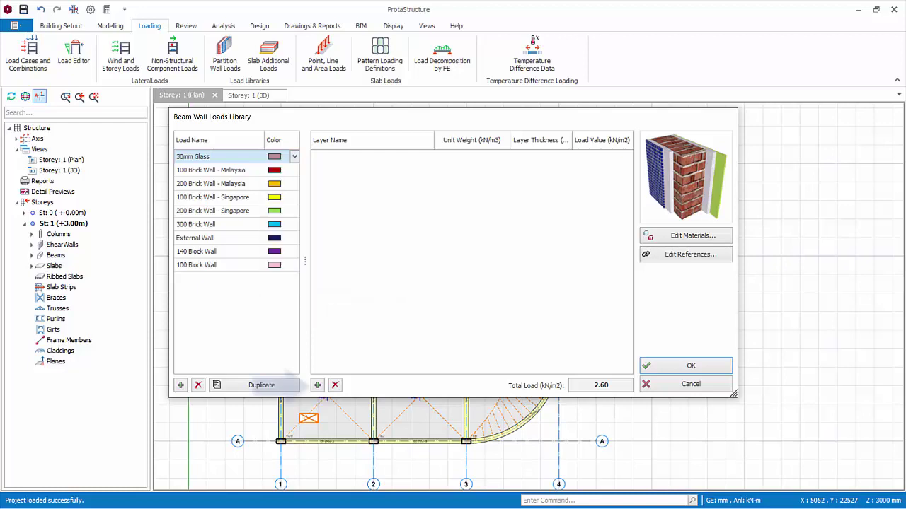
# - Give 30mm Glass one Glass layer 30 mm thick, totalling 2.40 kN/m2
pyautogui.click(317, 385)
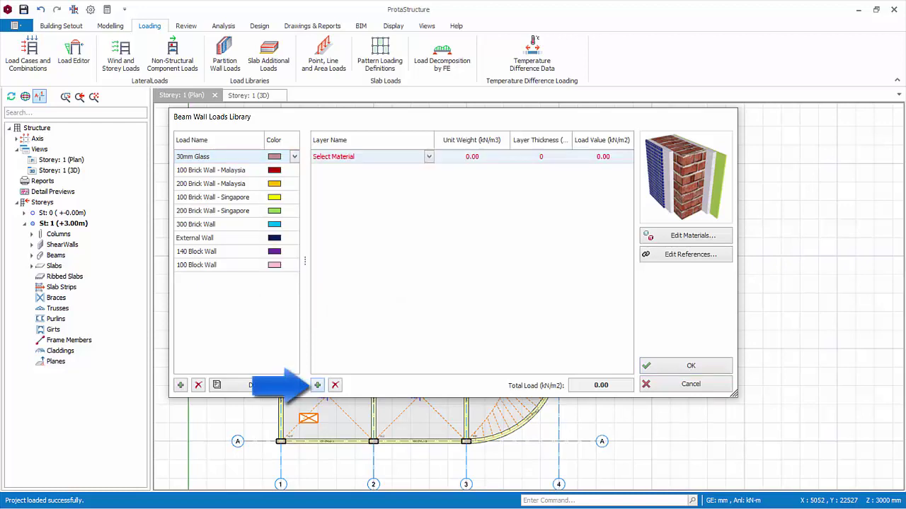
pyautogui.click(428, 157)
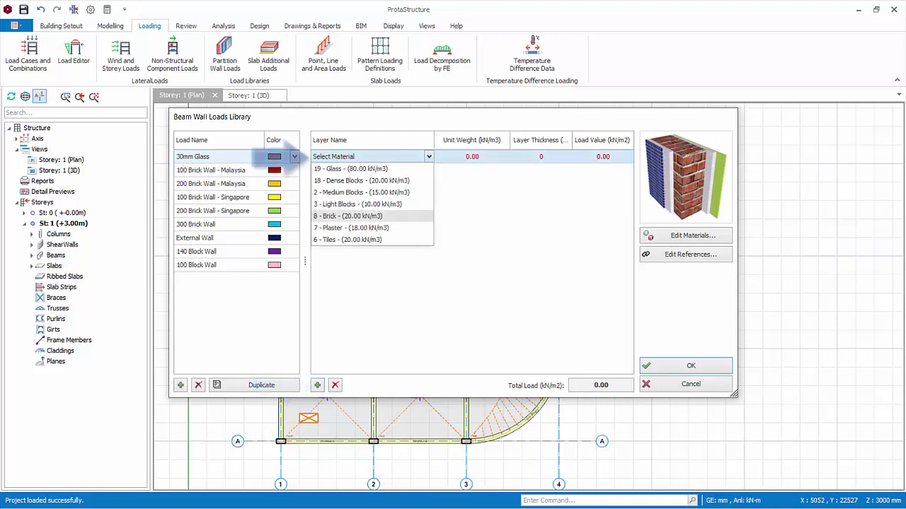
pyautogui.click(351, 169)
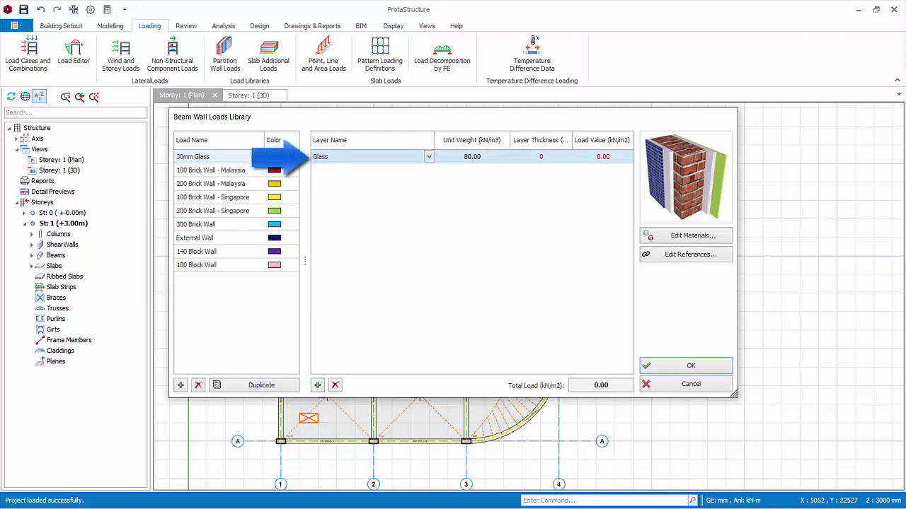
pyautogui.click(541, 157)
pyautogui.write('30')
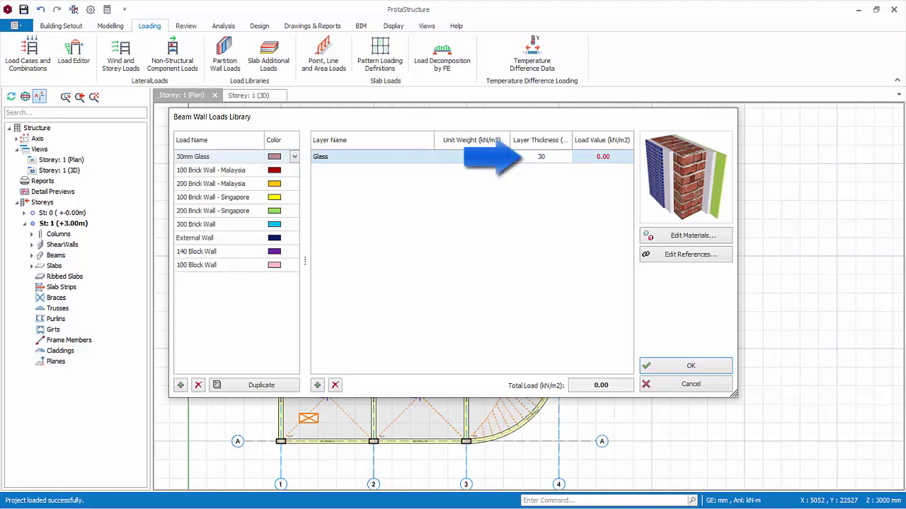
pyautogui.press('Return')
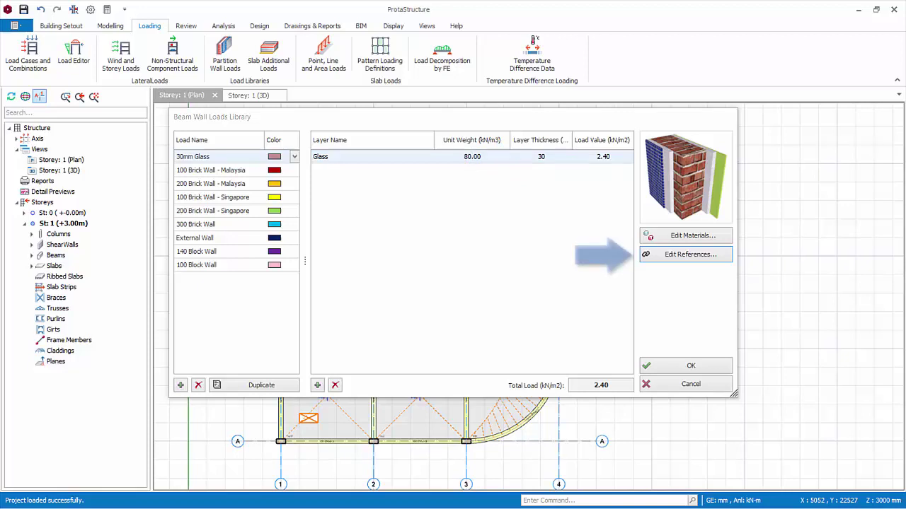
# - In Edit Load References for storey 1, set source 100 Brick Wall - Malaysia and target 100 Block Wall
pyautogui.click(661, 260)
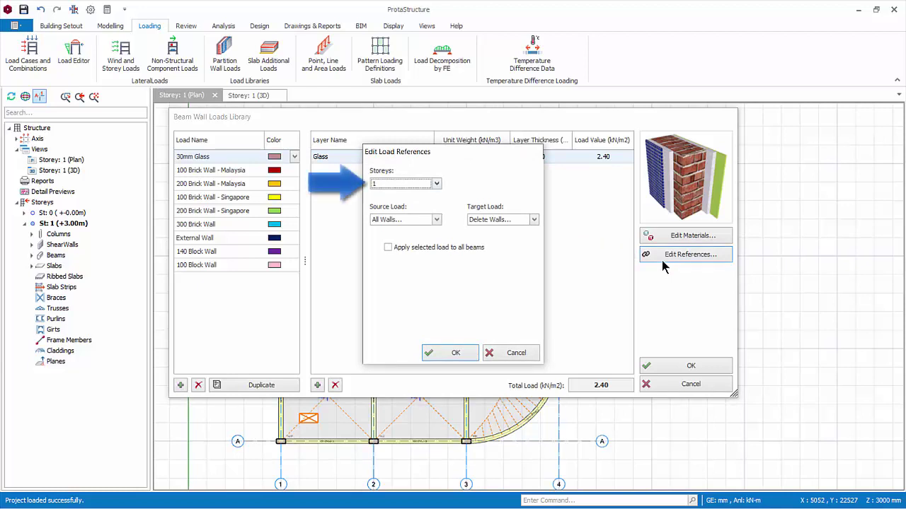
pyautogui.hotkey('alt', 'Down')
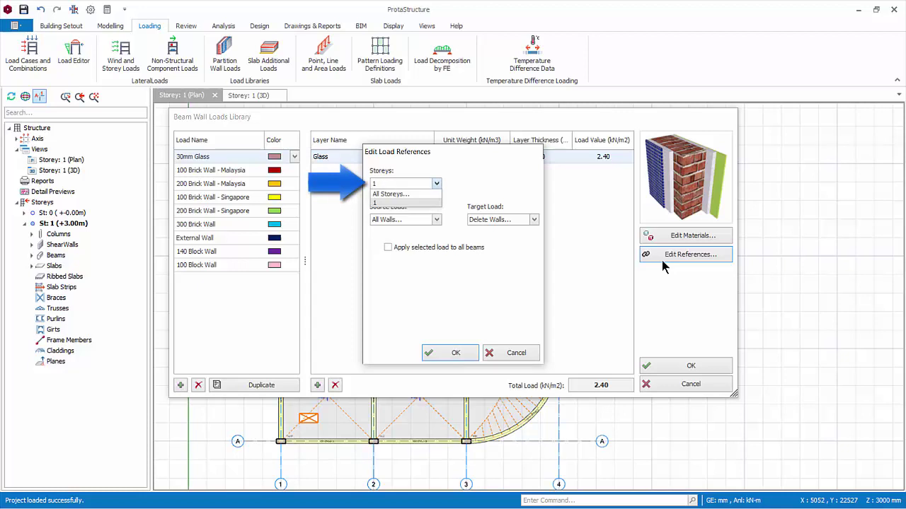
pyautogui.press('Escape')
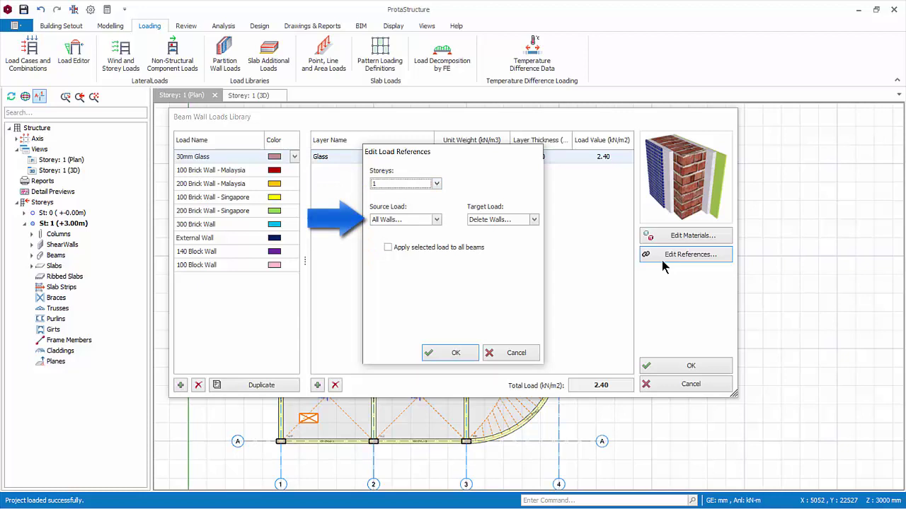
pyautogui.press('Tab')
pyautogui.hotkey('alt', 'Down')
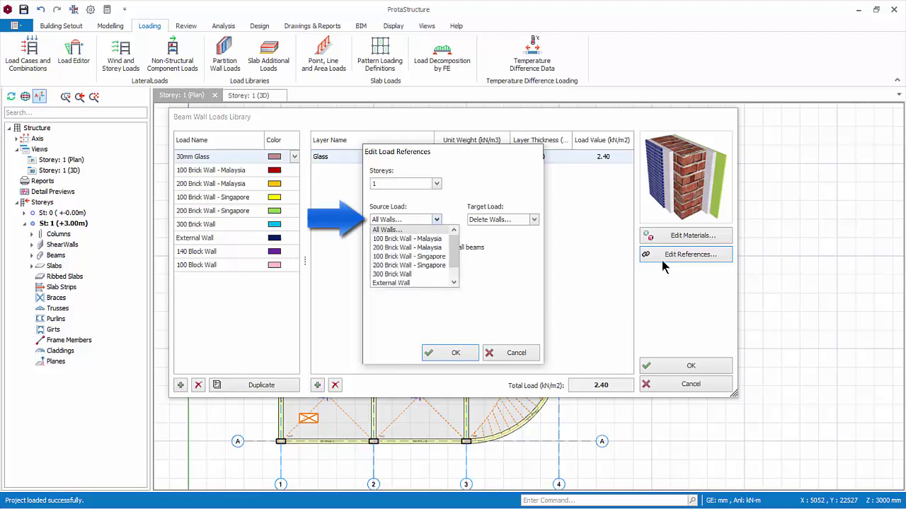
pyautogui.press('Down')
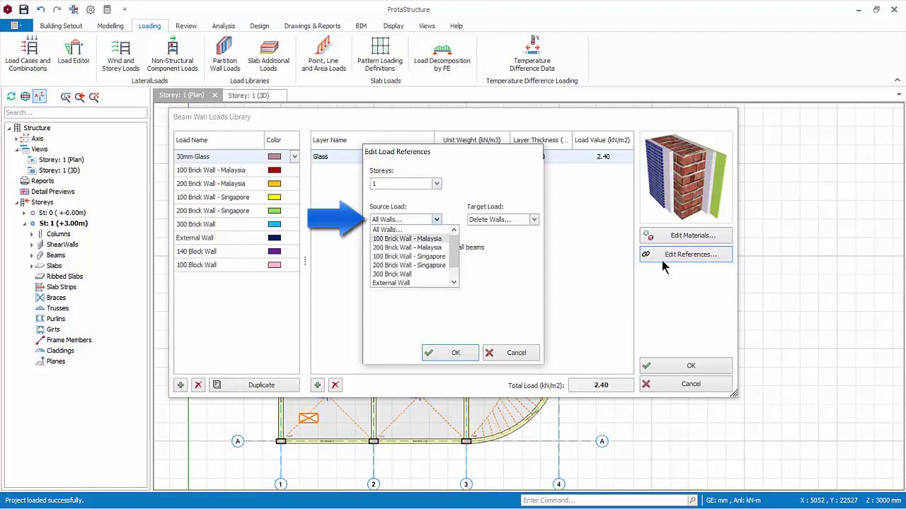
pyautogui.press('Return')
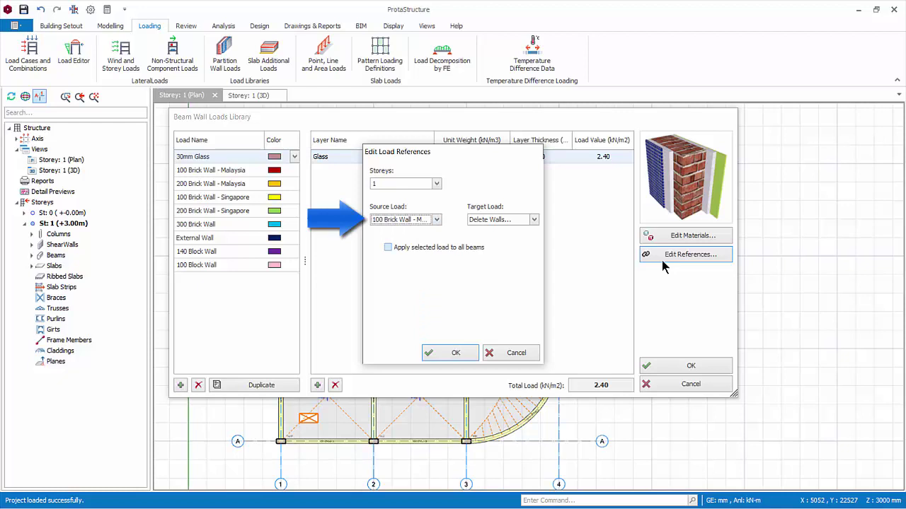
pyautogui.press('Tab')
pyautogui.hotkey('alt', 'Down')
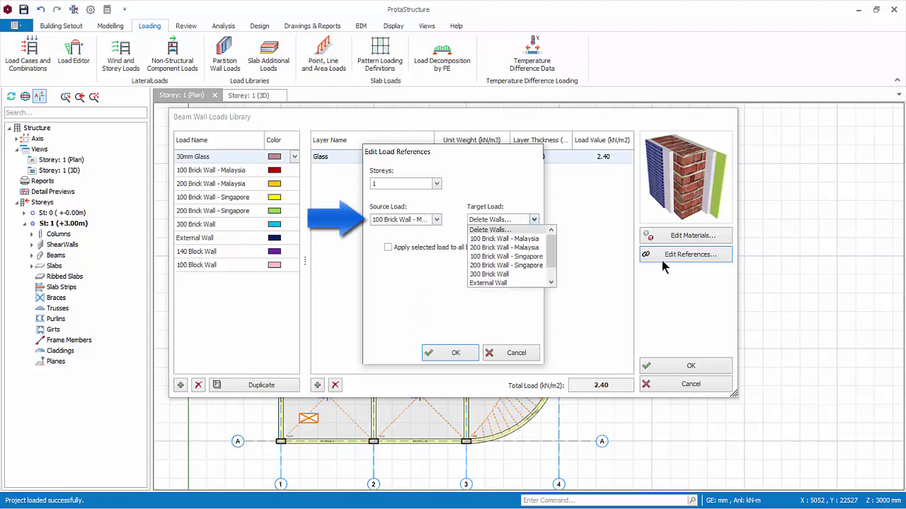
pyautogui.press('Down')
pyautogui.press('Down')
pyautogui.press('Down')
pyautogui.press('Down')
pyautogui.press('End')
pyautogui.press('Return')
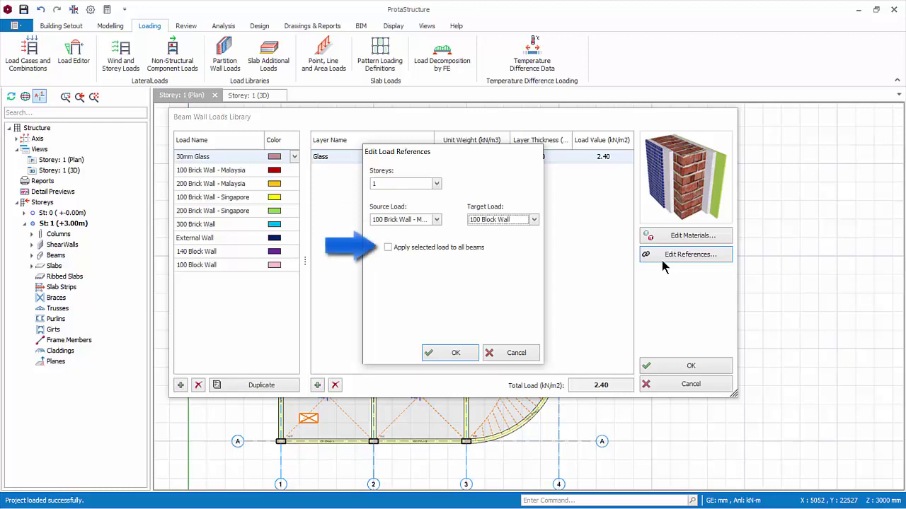
# - Apply the load to all beams with 1.1 m wall height and confirm the references
pyautogui.press('Tab')
pyautogui.press('space')
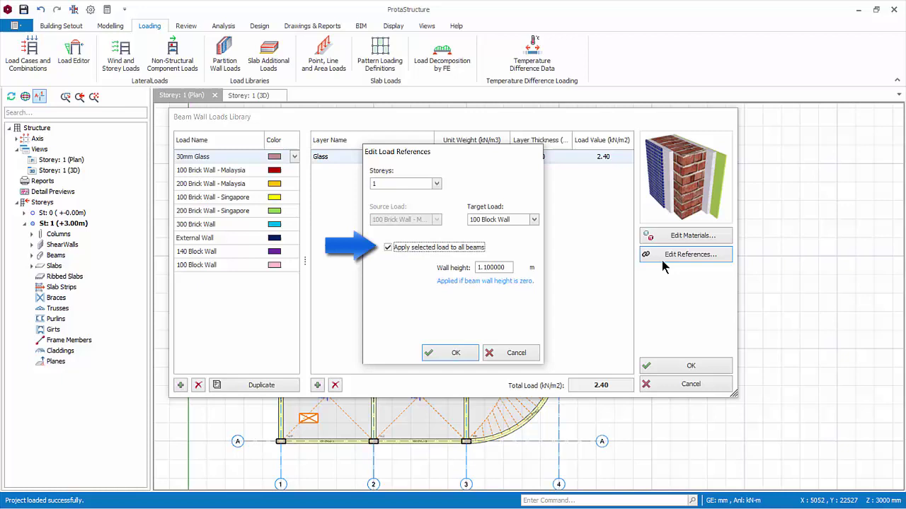
pyautogui.press('Tab')
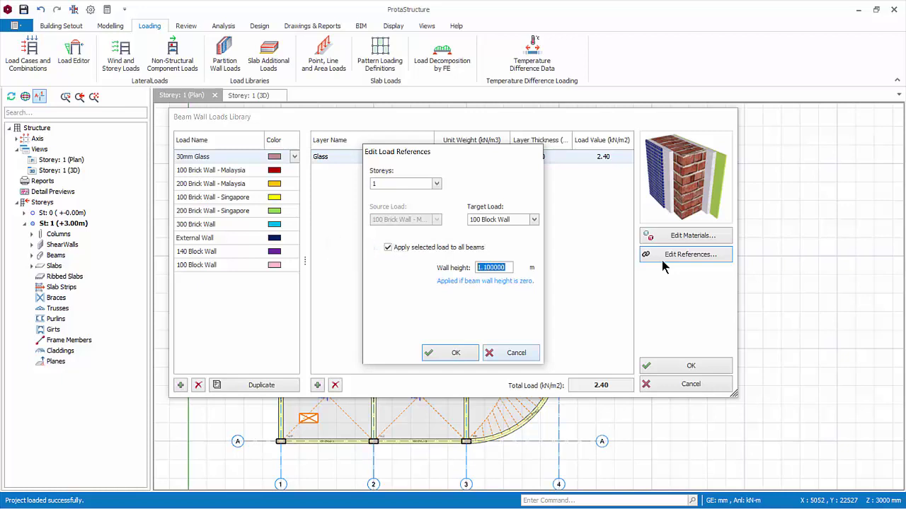
pyautogui.press('Tab')
pyautogui.press('Return')
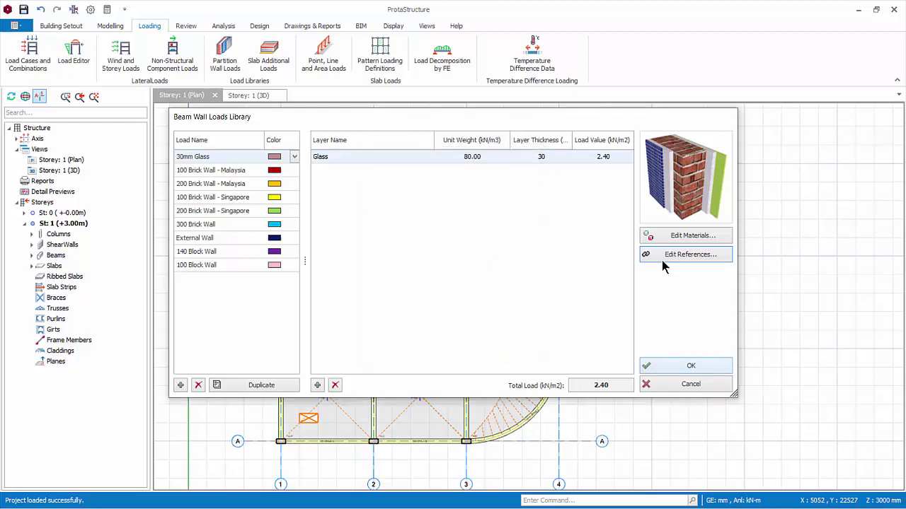
# - Close the wall loads library, tile the plan and 3D views vertically, and zoom out the plan
pyautogui.press('Return')
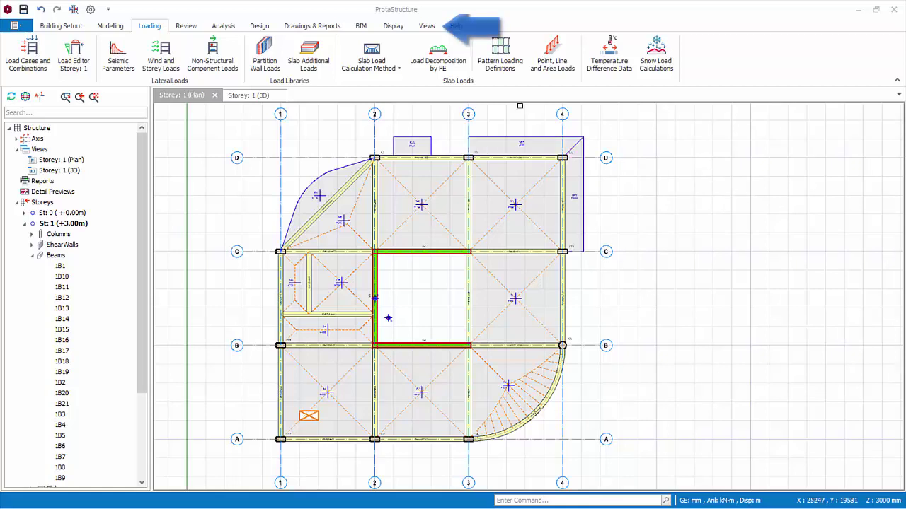
pyautogui.click(432, 29)
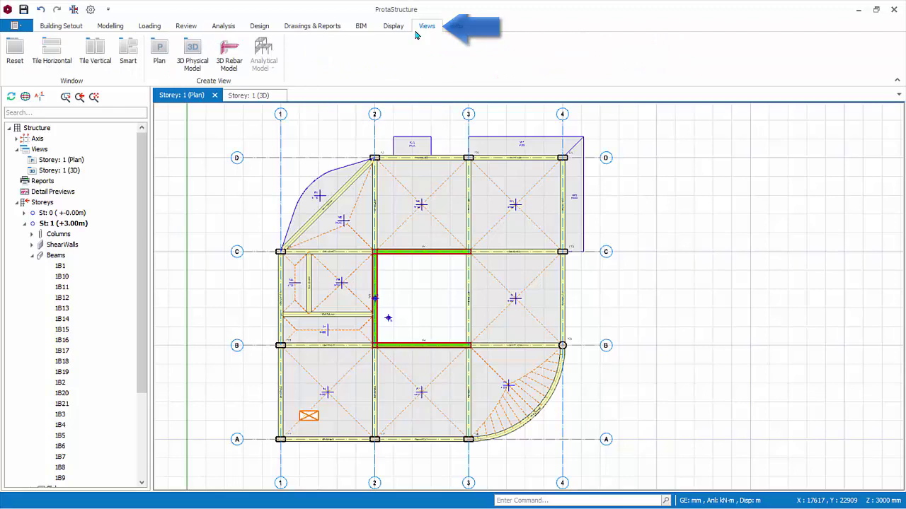
pyautogui.click(106, 63)
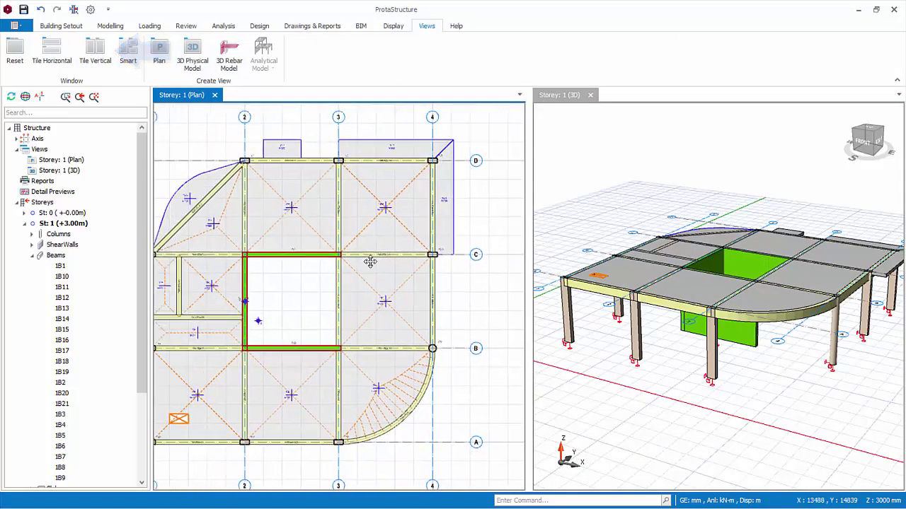
pyautogui.scroll(-1, 397, 263)
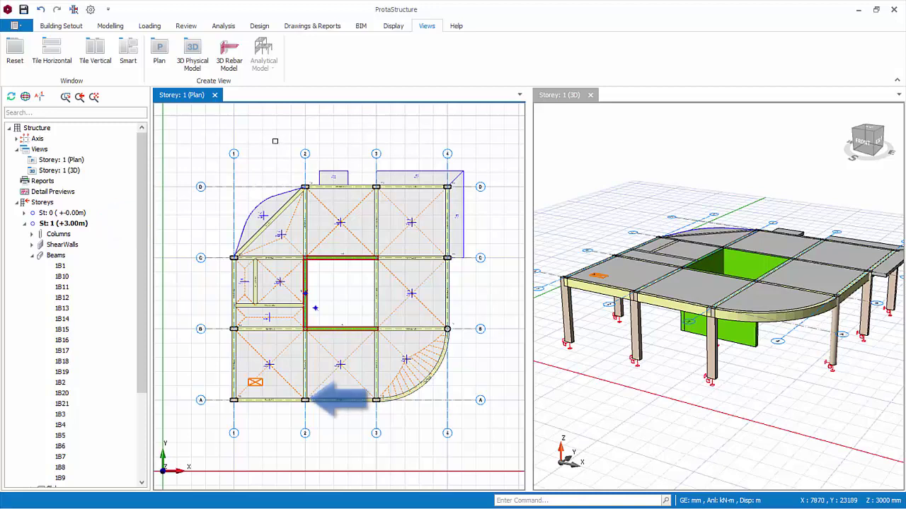
# - Select beam 1B1 on grid A between grids 1 and 2 and open its context menu
pyautogui.click(262, 401)
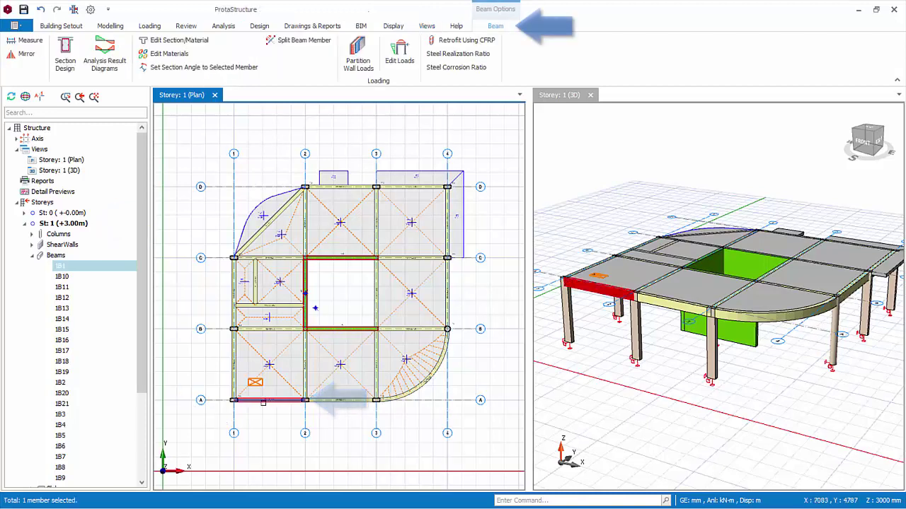
pyautogui.moveTo(262, 402)
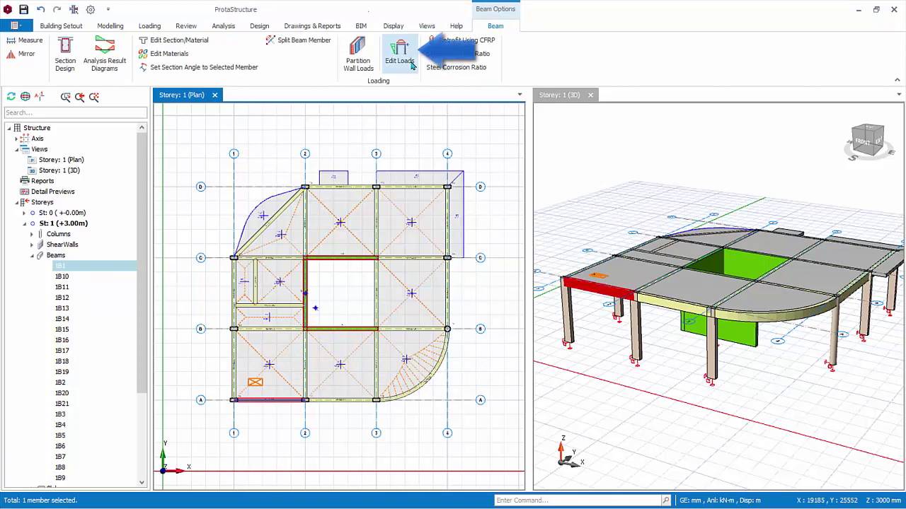
pyautogui.rightClick(333, 297)
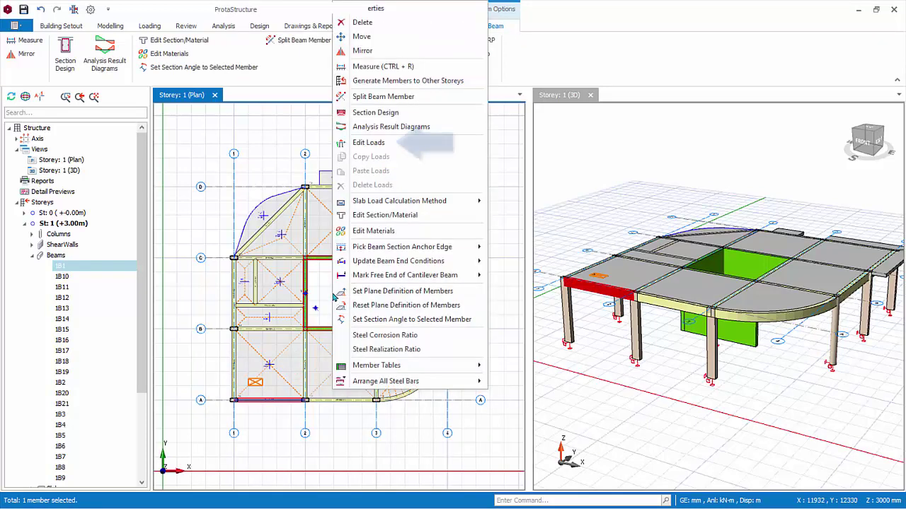
# - Open Edit Loads for beam 1B1 in a maximized window, keeping load case G
pyautogui.click(375, 143)
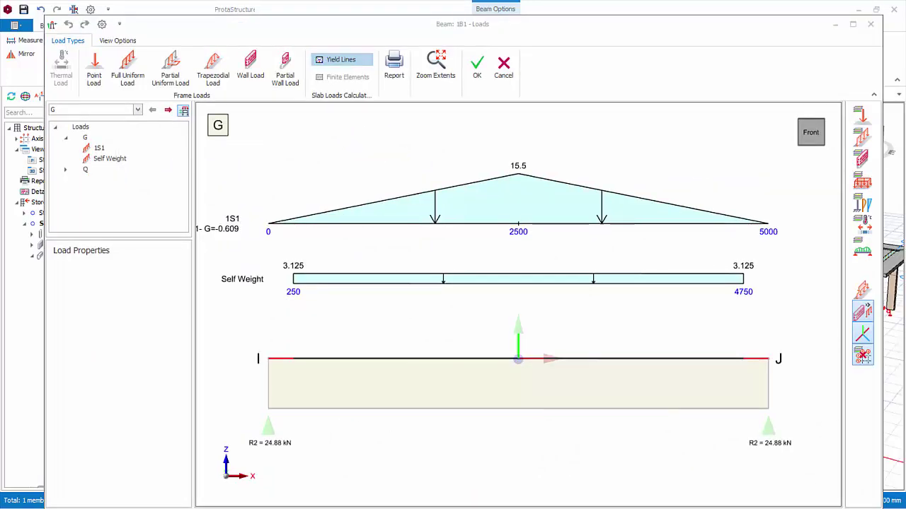
pyautogui.click(853, 25)
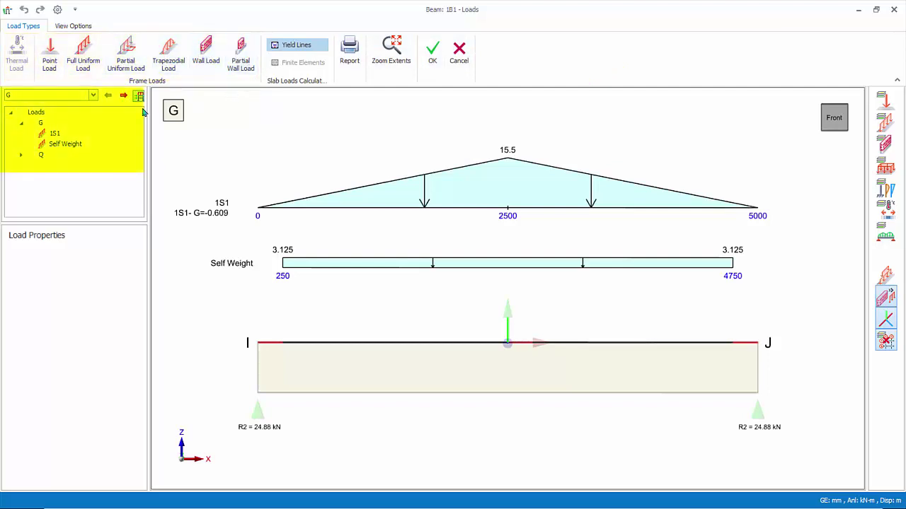
pyautogui.click(93, 97)
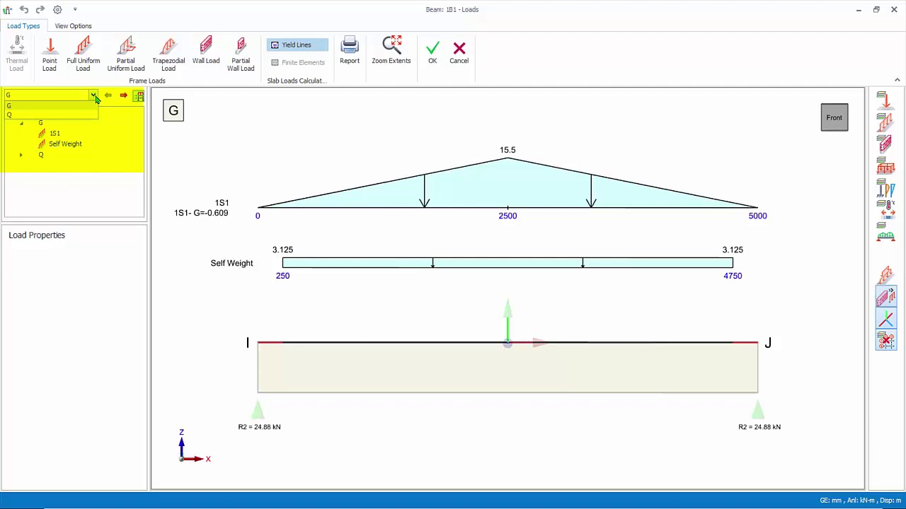
pyautogui.click(93, 96)
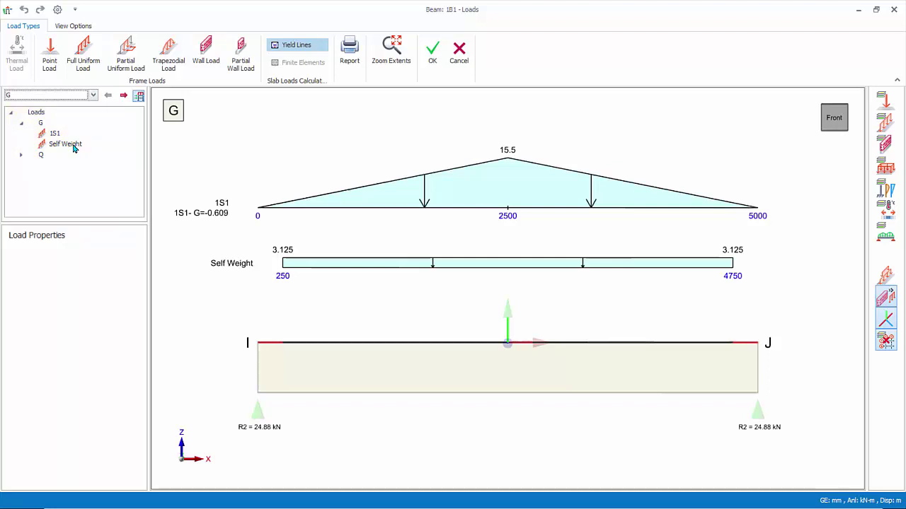
# - Select the 3.13 kN/m gravity Self Weight load and view its Edit/Cut/Copy/Remove menu
pyautogui.click(73, 145)
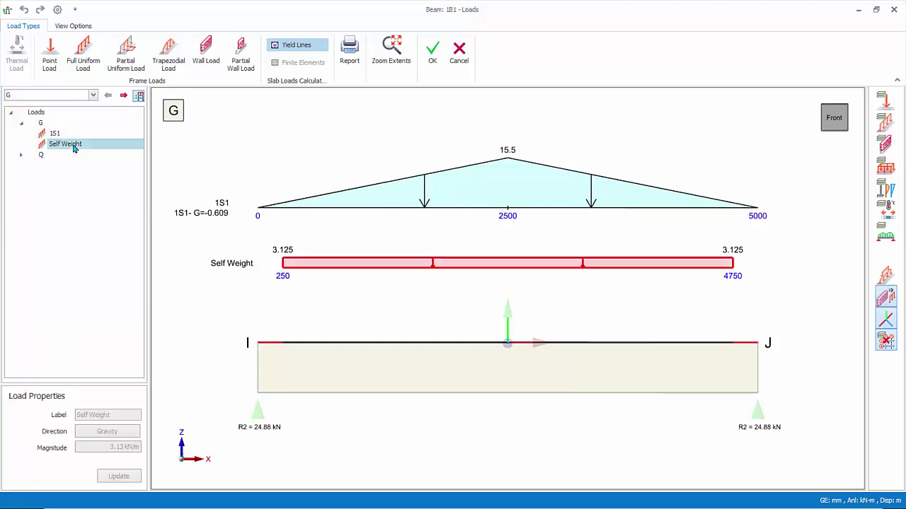
pyautogui.rightClick(112, 148)
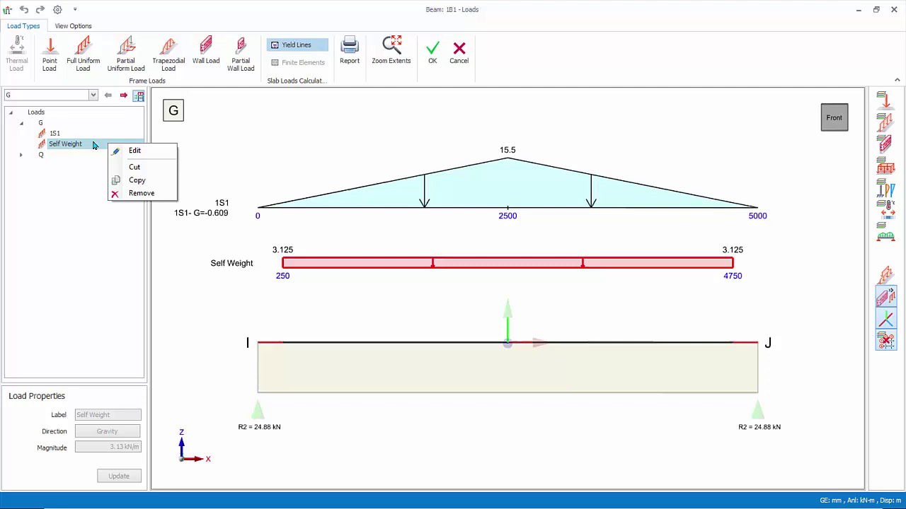
pyautogui.click(93, 145)
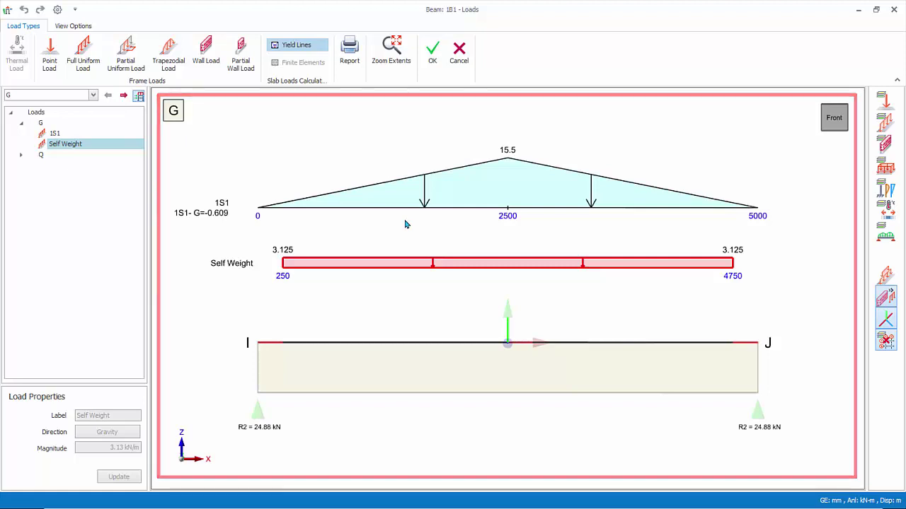
# - Select the 1S1 triangular load peaking at 15.5 kN/m at 2500 mm and view its menu
pyautogui.click(458, 211)
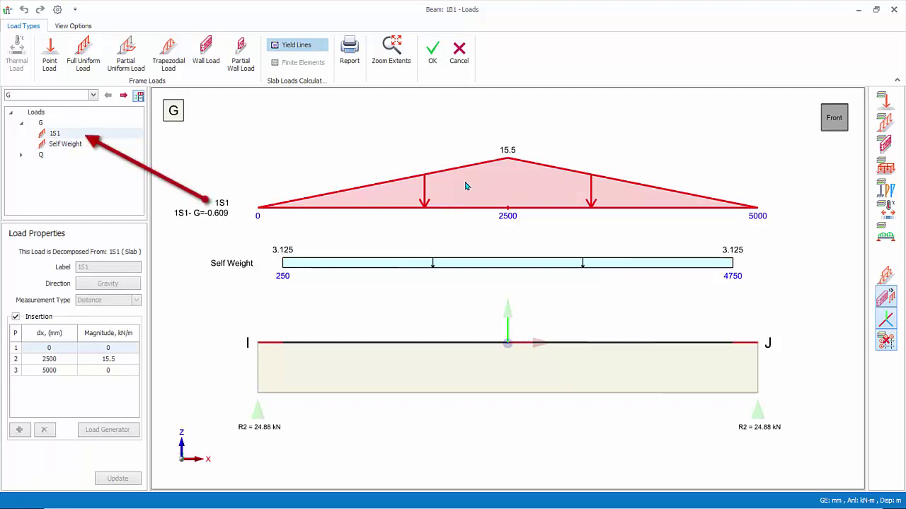
pyautogui.rightClick(466, 184)
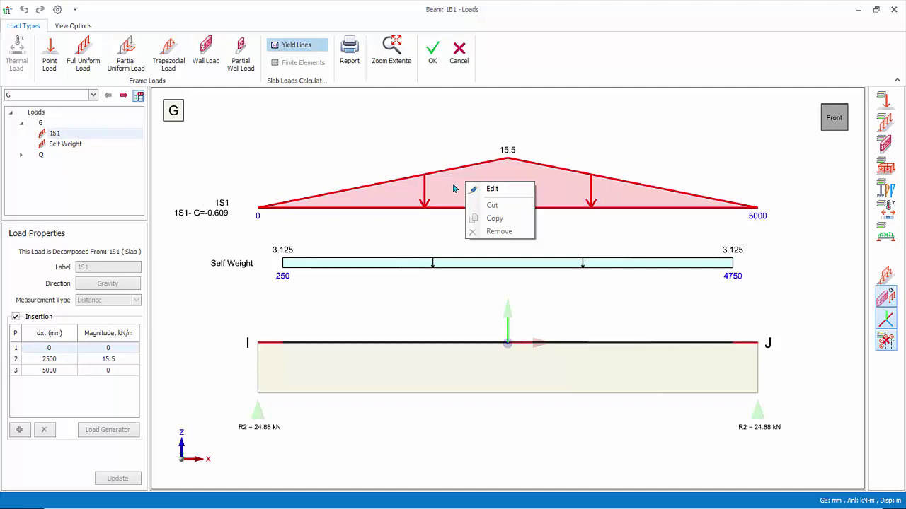
pyautogui.click(454, 188)
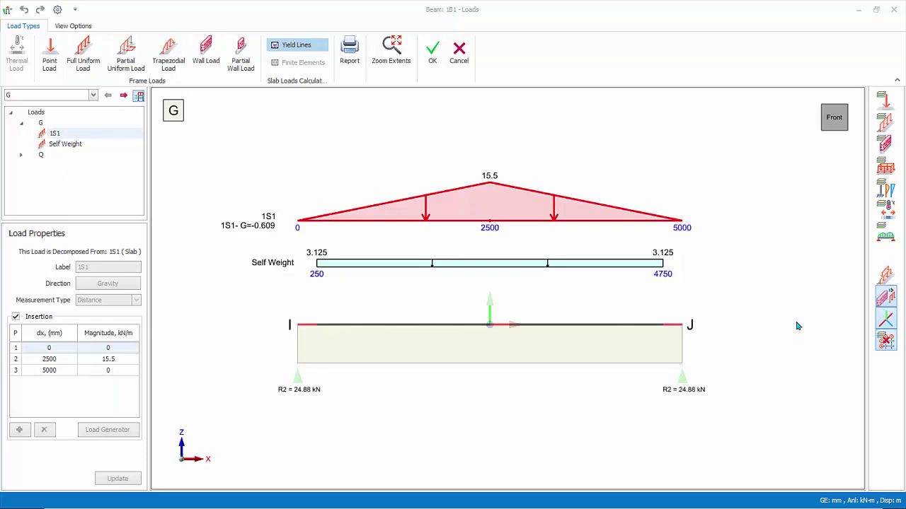
pyautogui.moveTo(770, 330); pyautogui.dragTo(681, 369, button='middle')
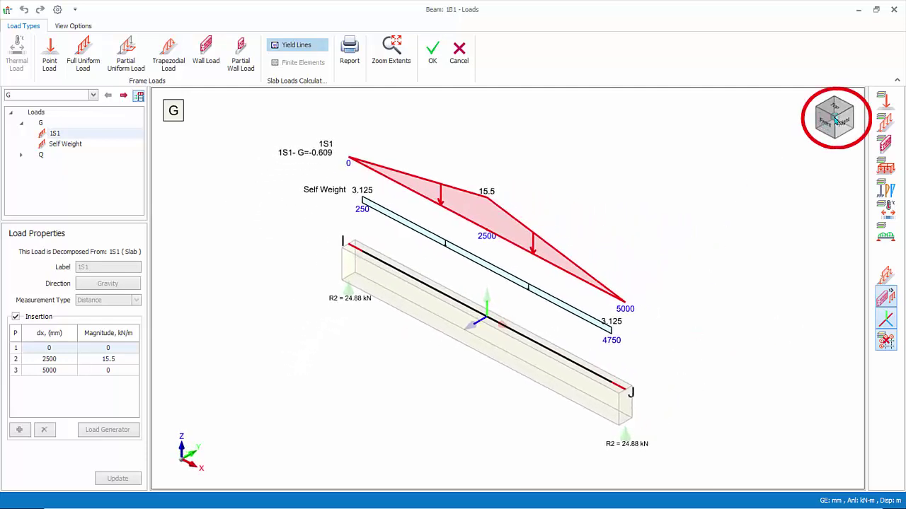
pyautogui.click(835, 120)
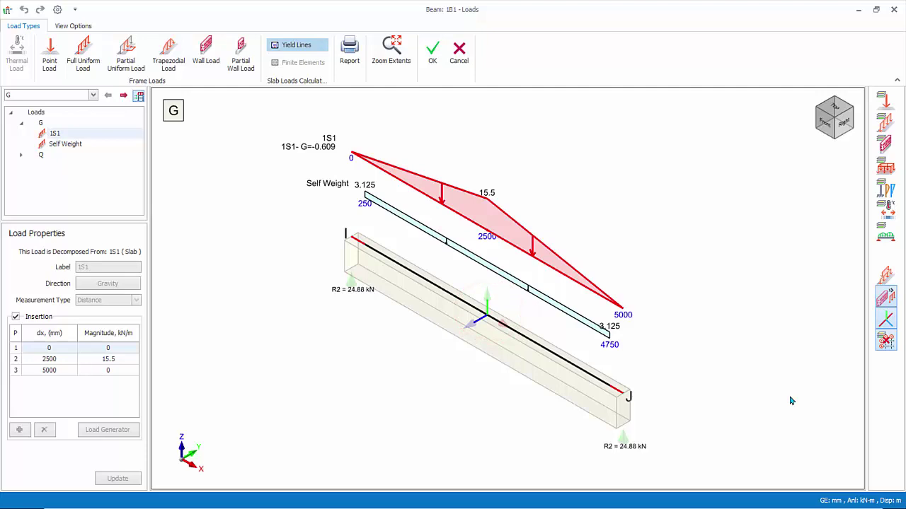
pyautogui.click(823, 123)
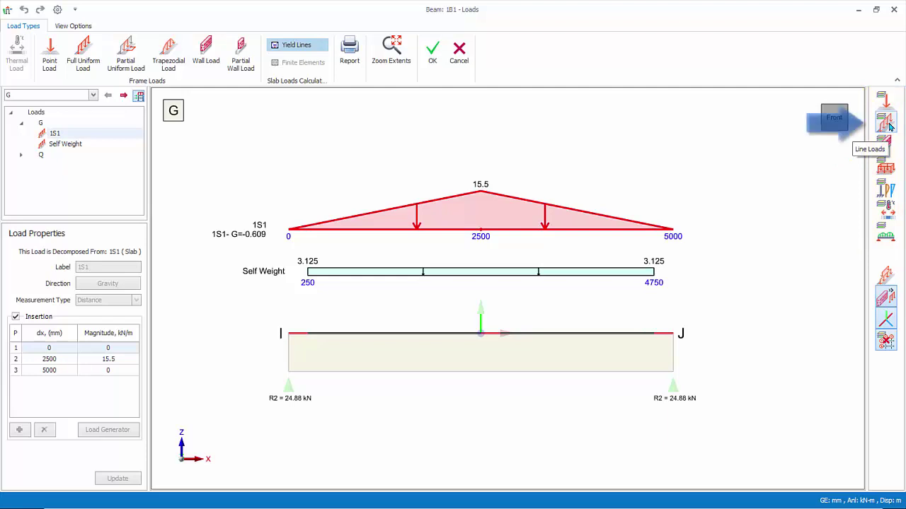
# - Hide and re-show the Self Weight and 1S1 load diagrams
pyautogui.click(890, 126)
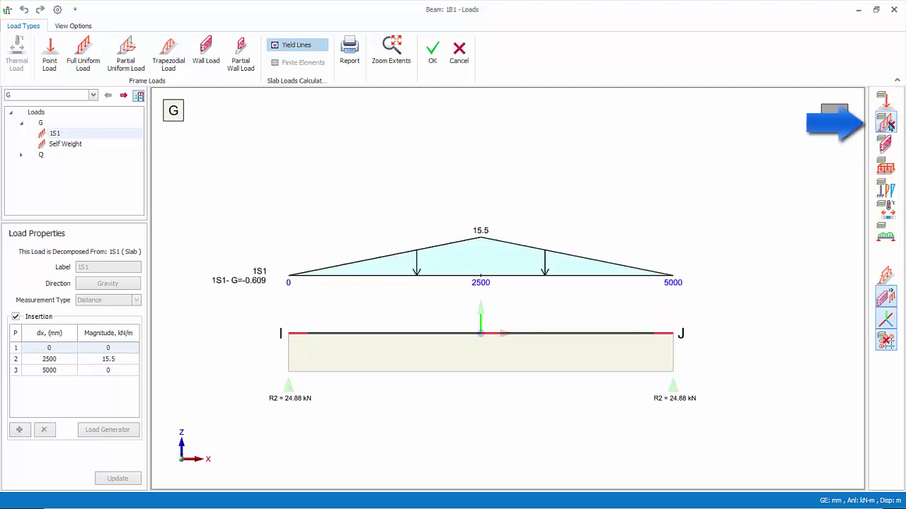
pyautogui.click(889, 126)
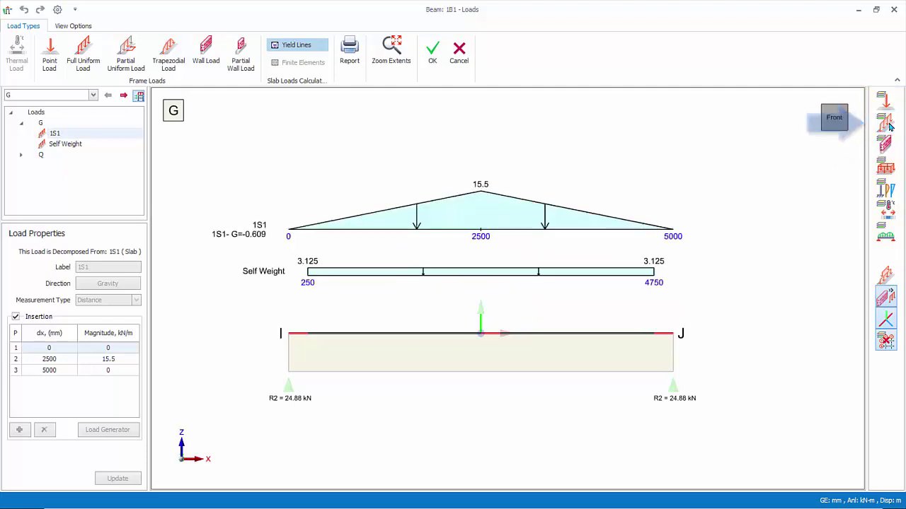
pyautogui.click(886, 236)
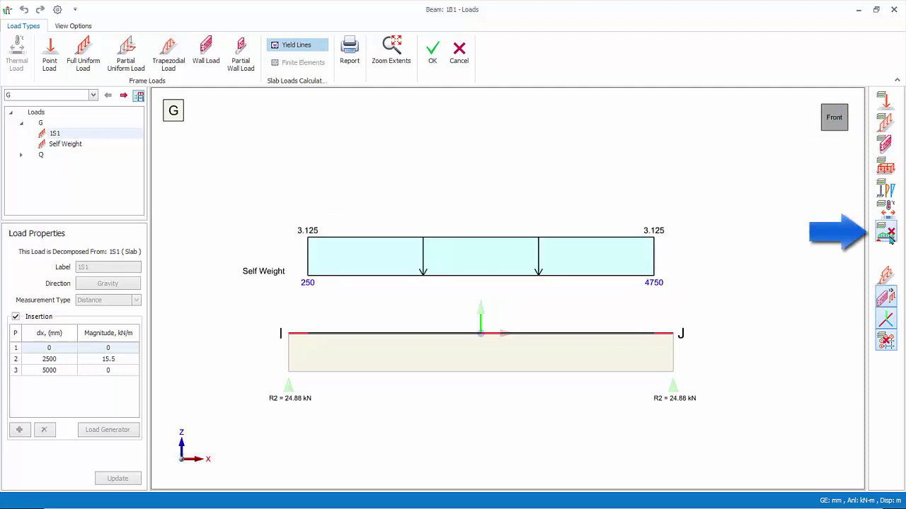
pyautogui.click(887, 236)
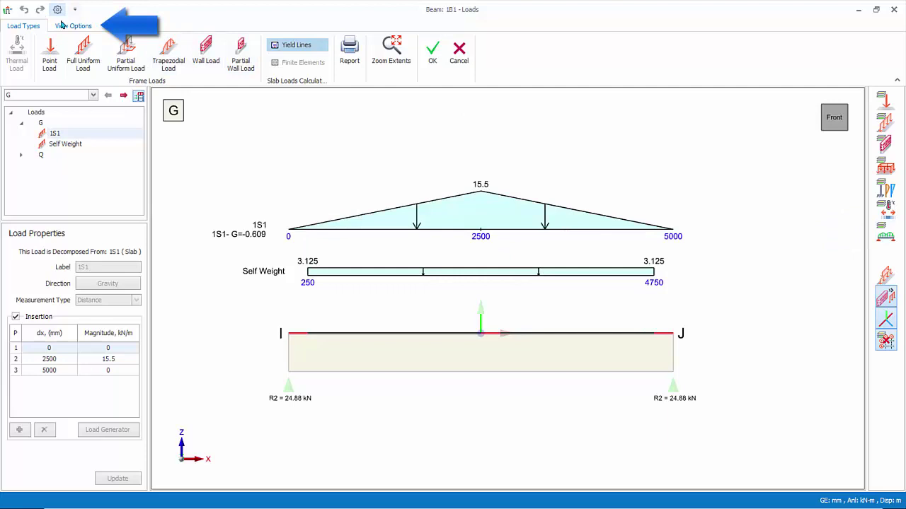
# - In View Options, keep transparency, turn off Show loads as merged, and deselect 1S1
pyautogui.click(61, 26)
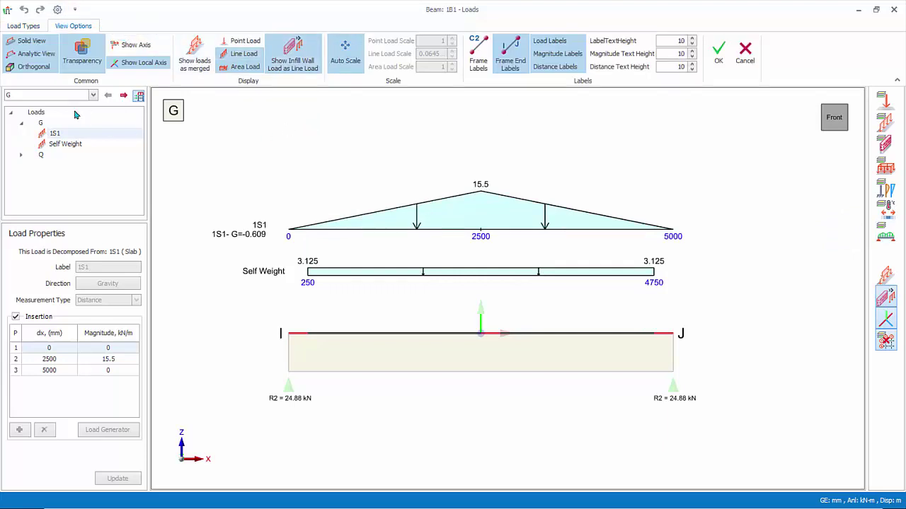
pyautogui.click(81, 67)
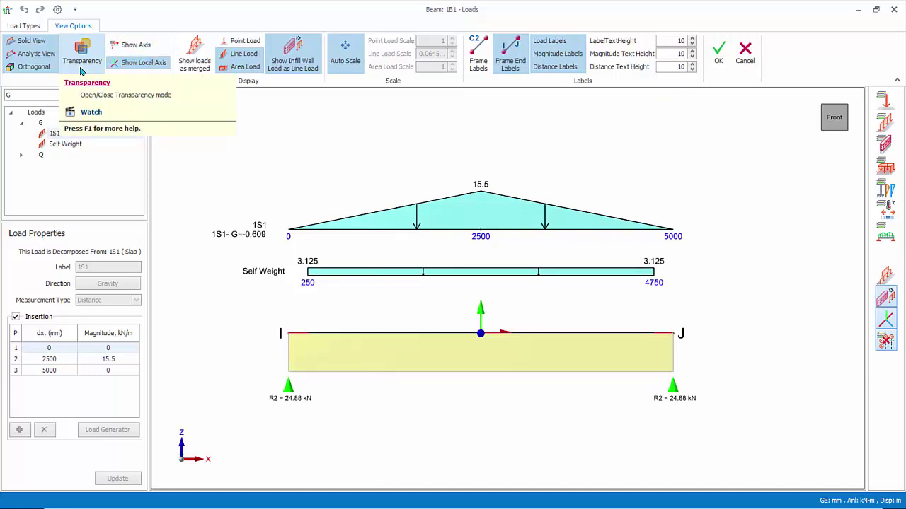
pyautogui.click(81, 69)
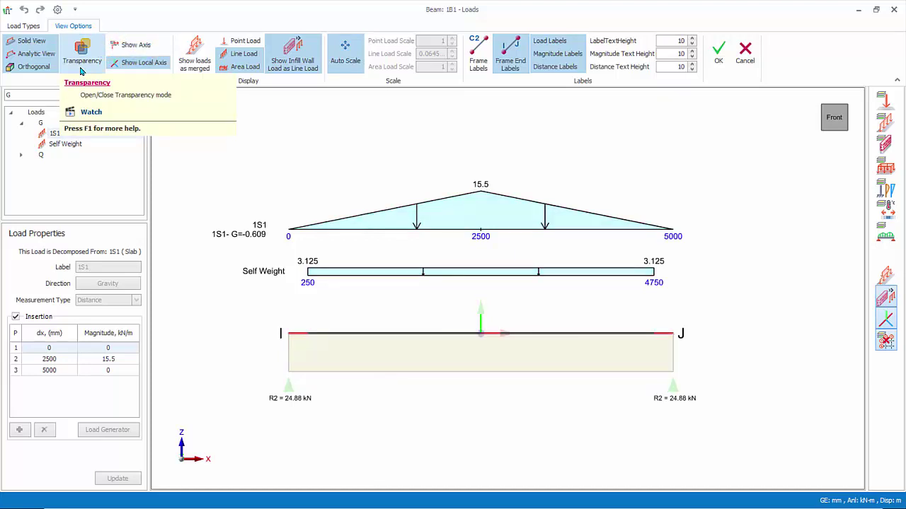
pyautogui.click(194, 64)
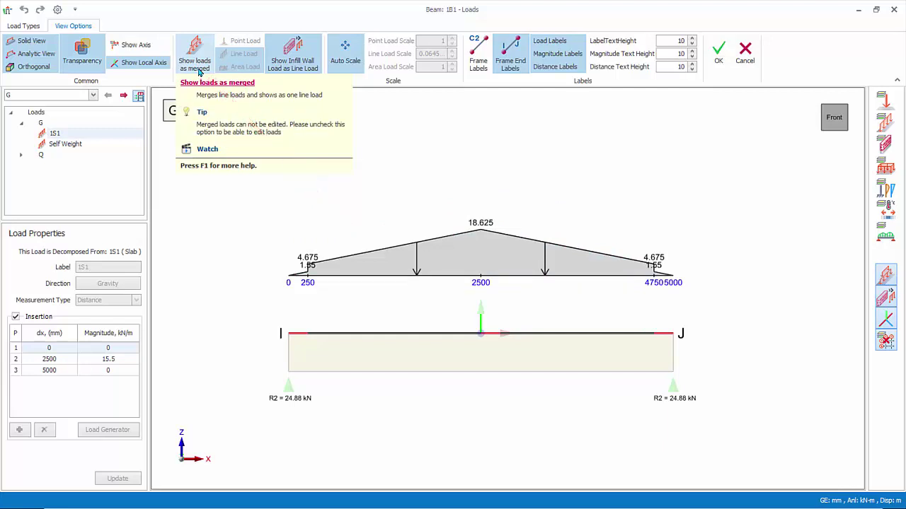
pyautogui.click(194, 64)
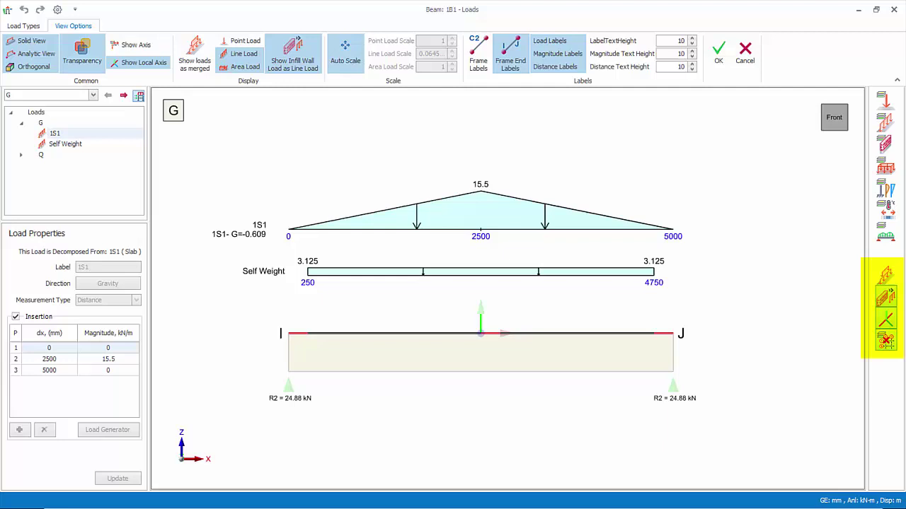
pyautogui.click(886, 341)
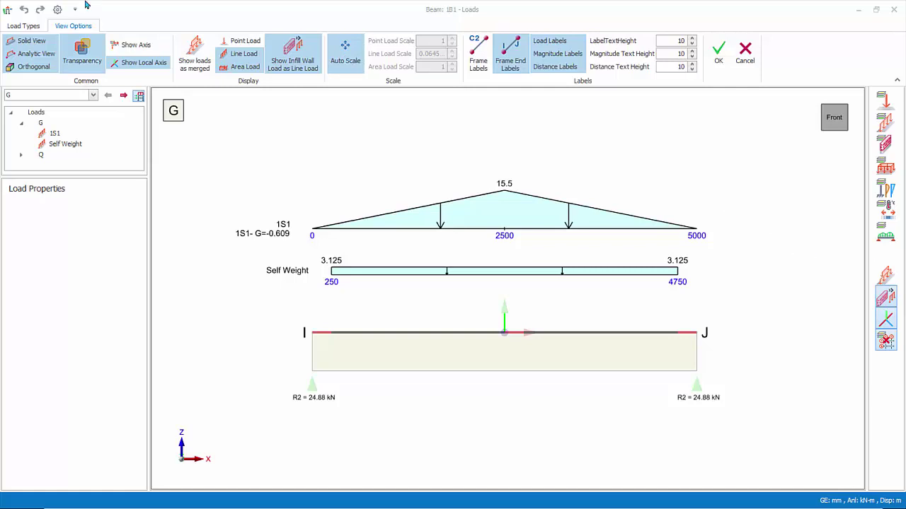
# - Place a 15 kN/m '200 Brick Wall - Singapore' wall load from the library on beam 1B1
pyautogui.click(24, 26)
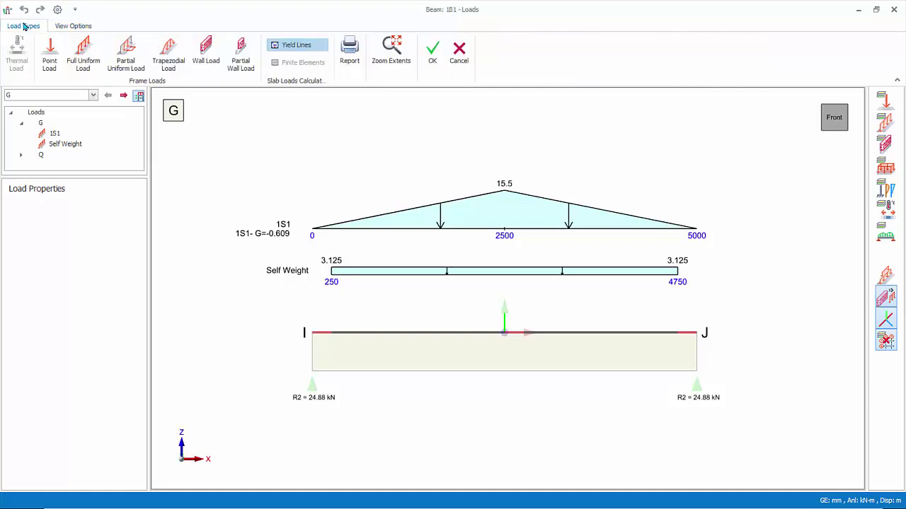
pyautogui.click(206, 53)
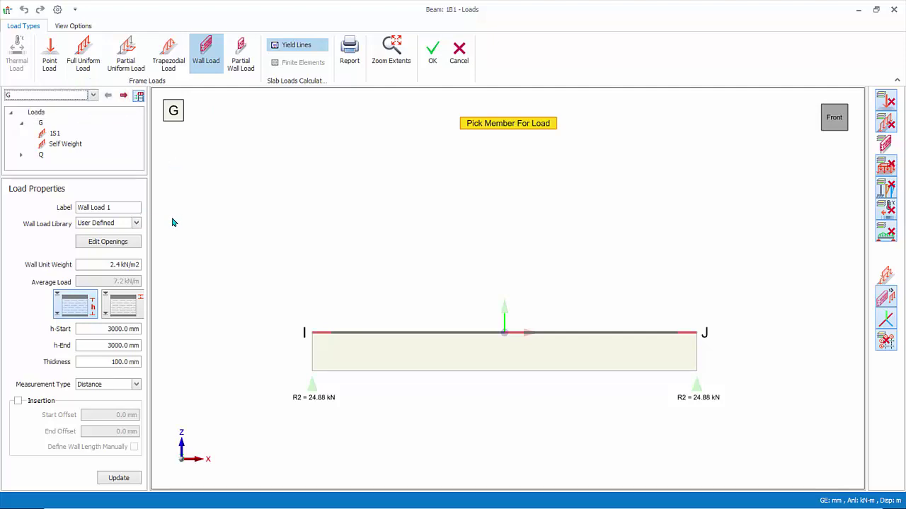
pyautogui.click(137, 223)
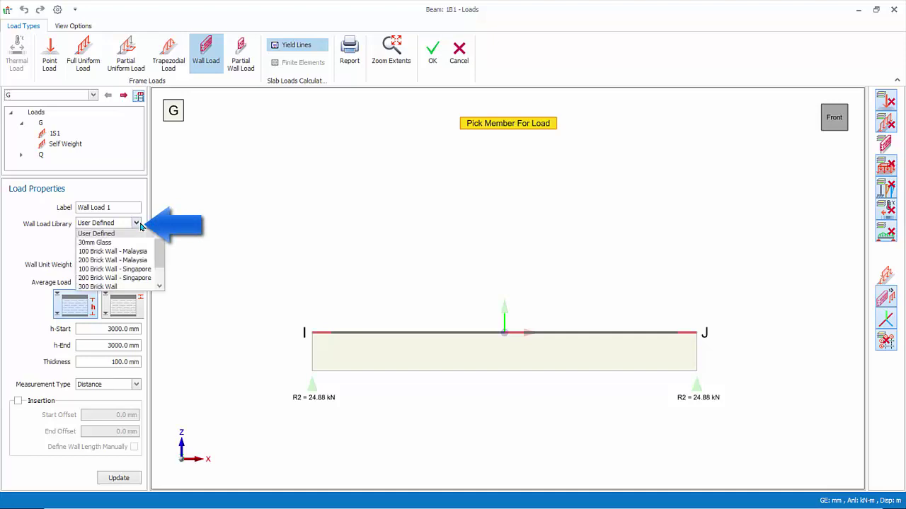
pyautogui.click(138, 278)
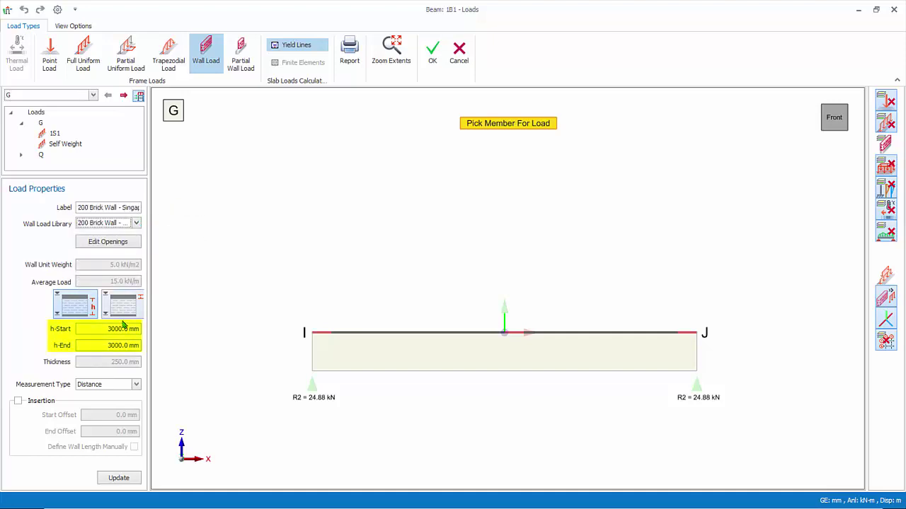
pyautogui.click(105, 329)
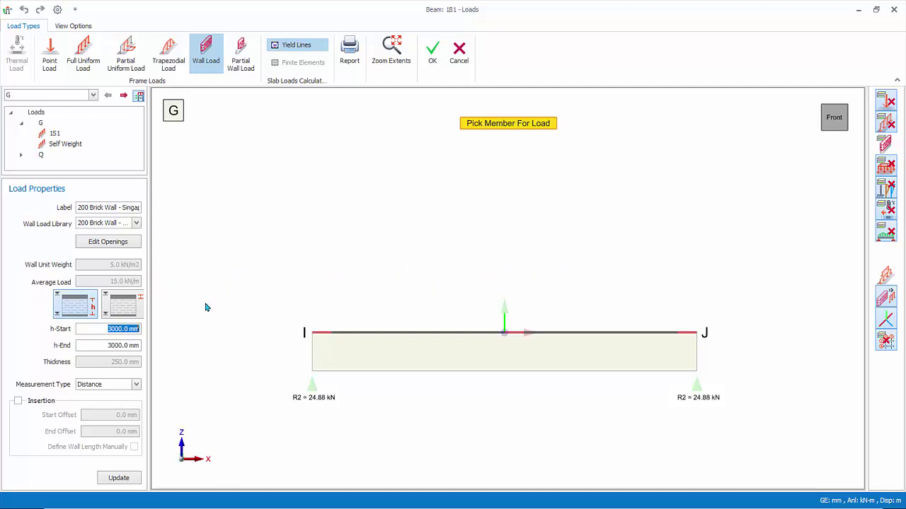
pyautogui.click(465, 335)
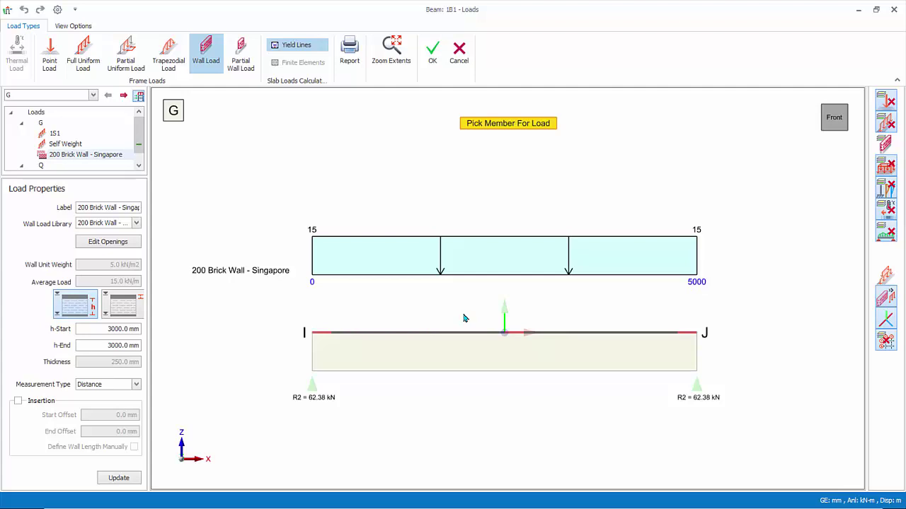
pyautogui.press('Escape')
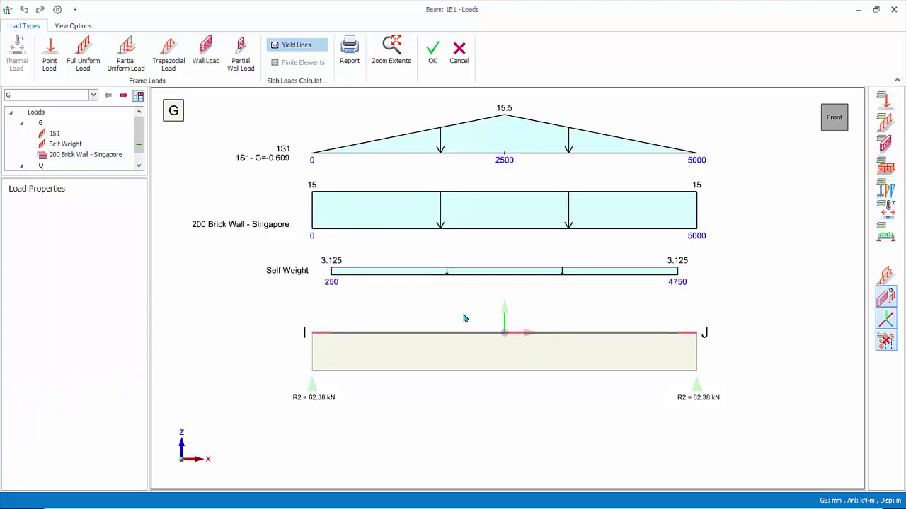
# - Trial a 500 by 500 opening in the brick wall load, then discard it to keep it solid
pyautogui.click(106, 157)
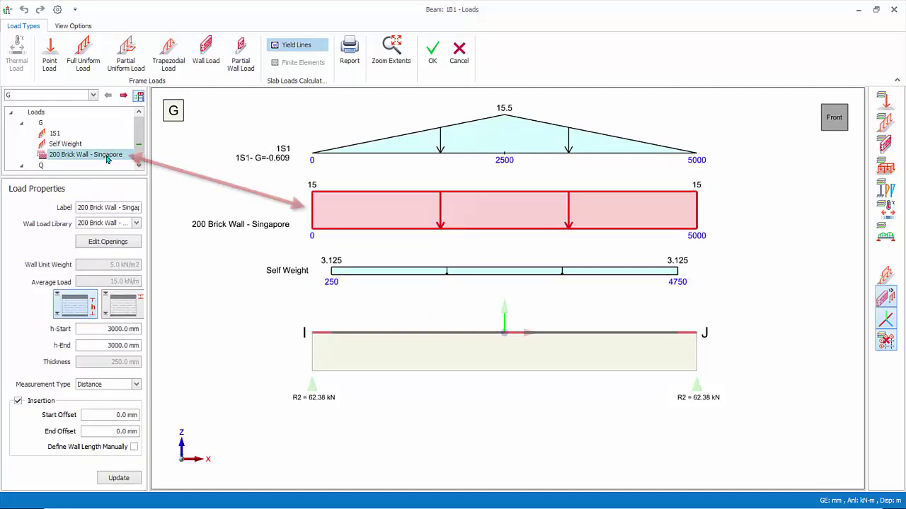
pyautogui.click(125, 245)
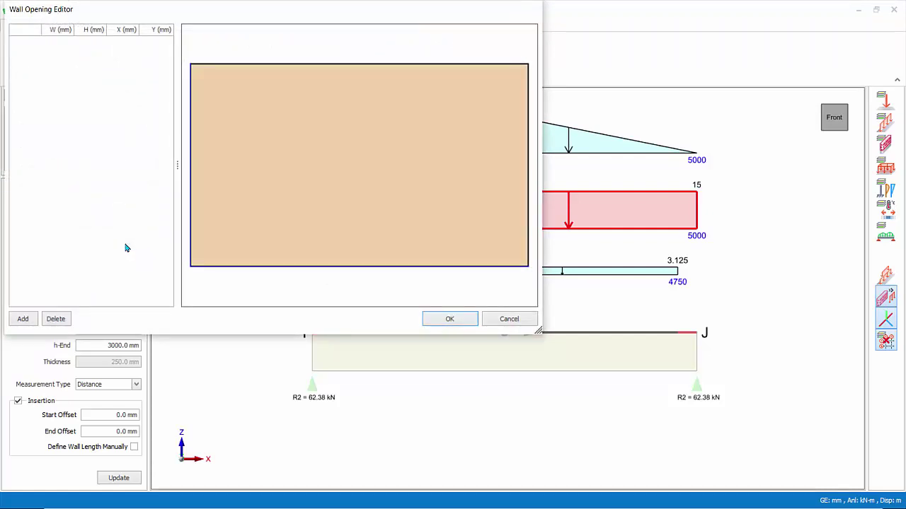
pyautogui.click(22, 320)
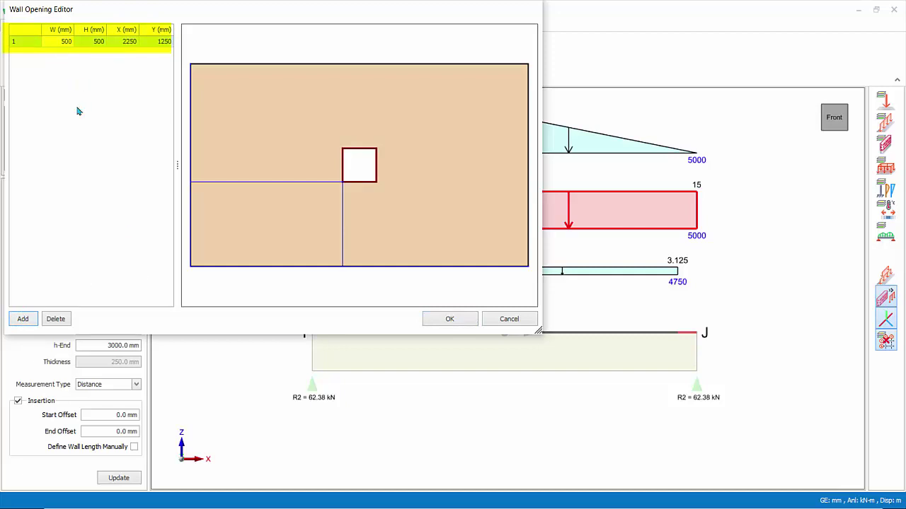
pyautogui.click(141, 44)
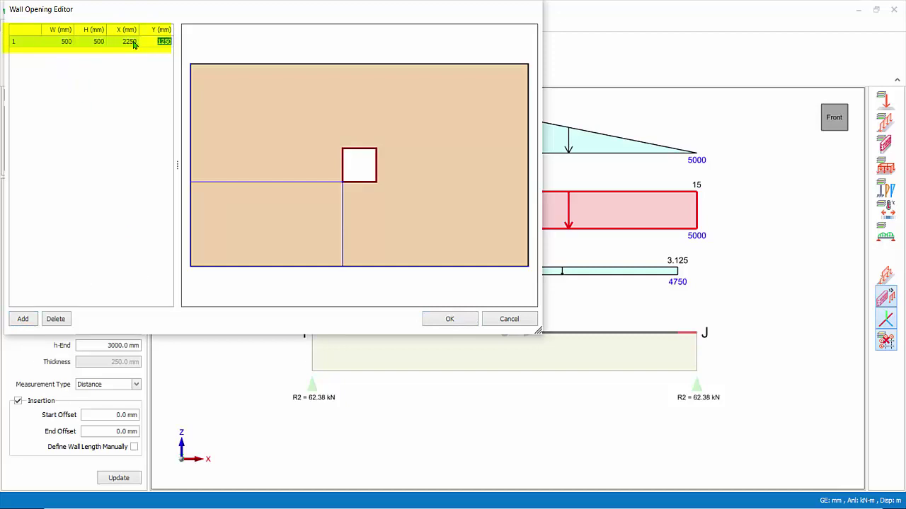
pyautogui.click(135, 44)
pyautogui.click(509, 319)
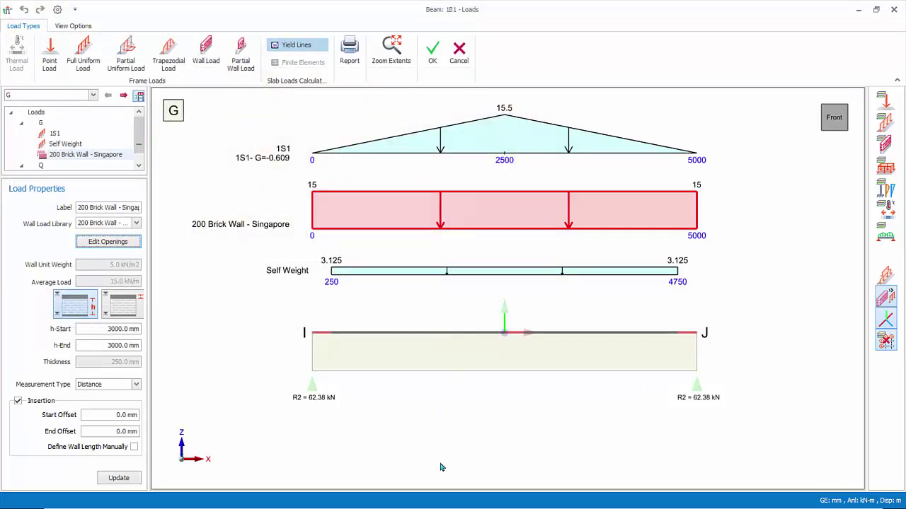
pyautogui.click(136, 384)
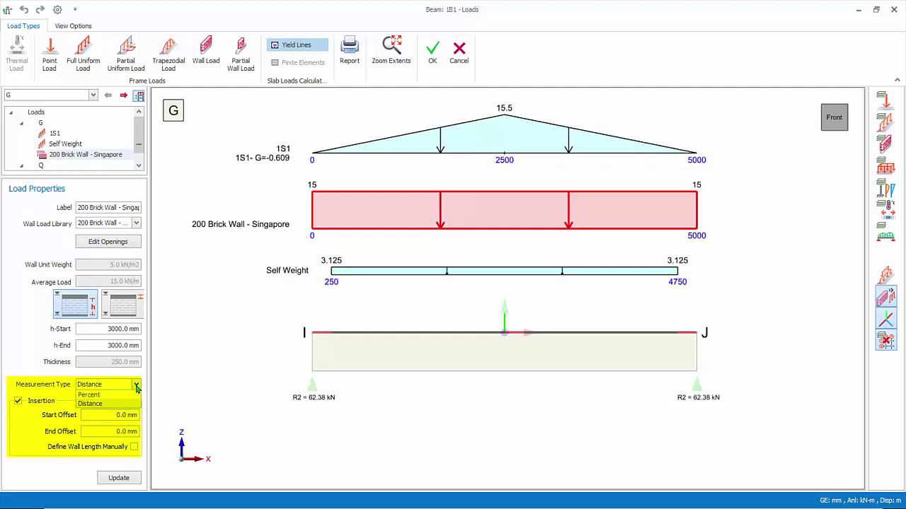
pyautogui.click(136, 386)
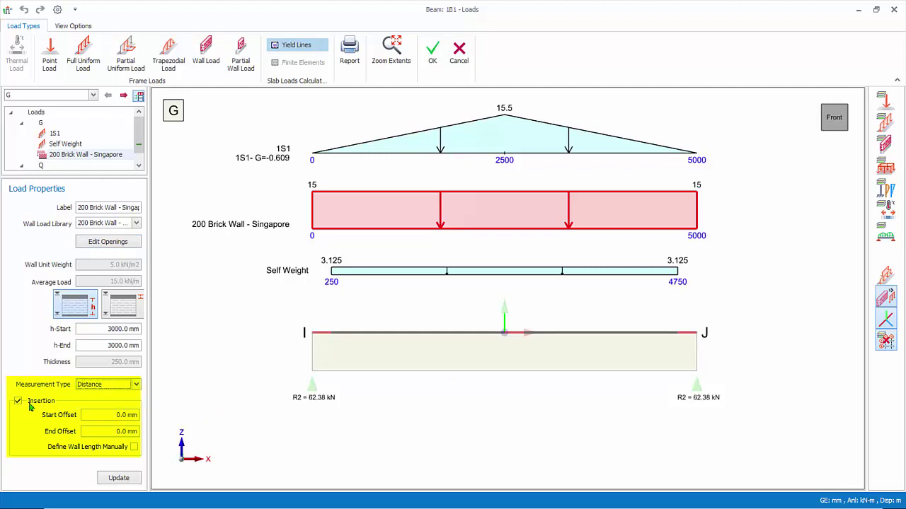
pyautogui.click(118, 416)
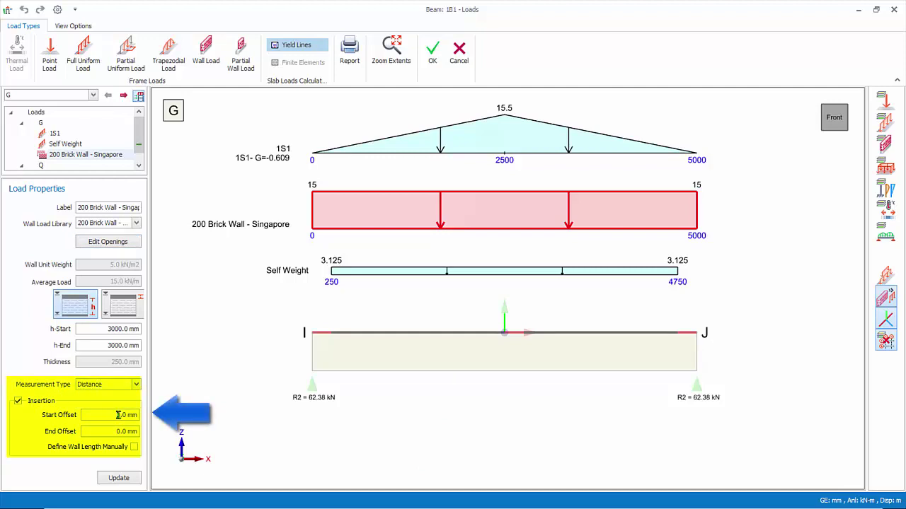
pyautogui.moveTo(118, 416); pyautogui.dragTo(149, 417)
pyautogui.write('1000')
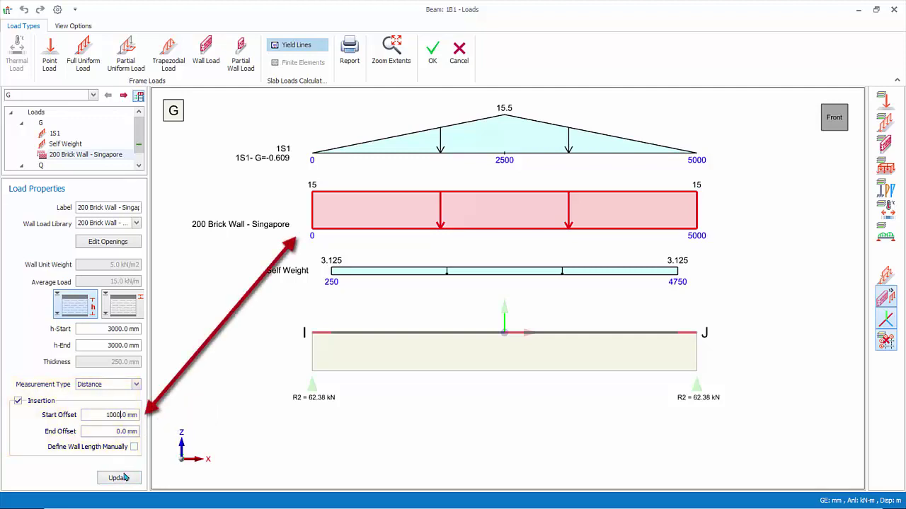
pyautogui.click(122, 478)
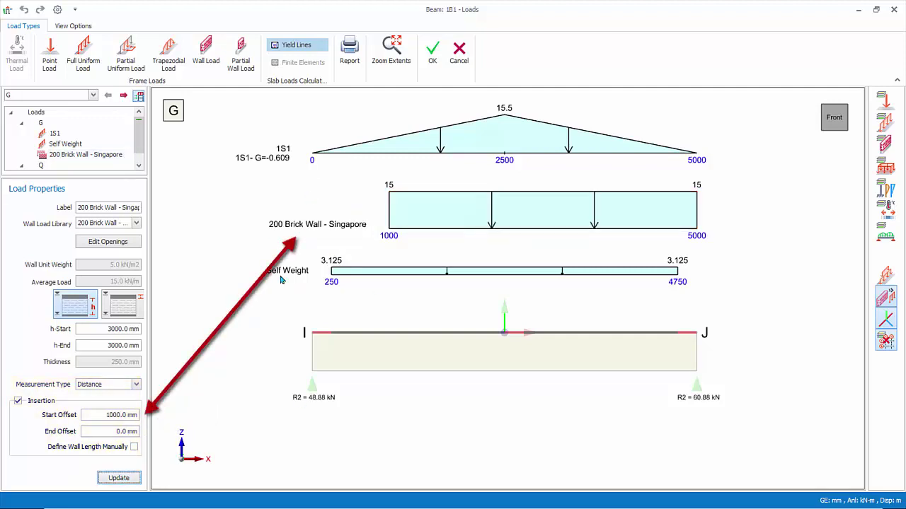
pyautogui.doubleClick(106, 415)
pyautogui.write('0')
pyautogui.click(118, 478)
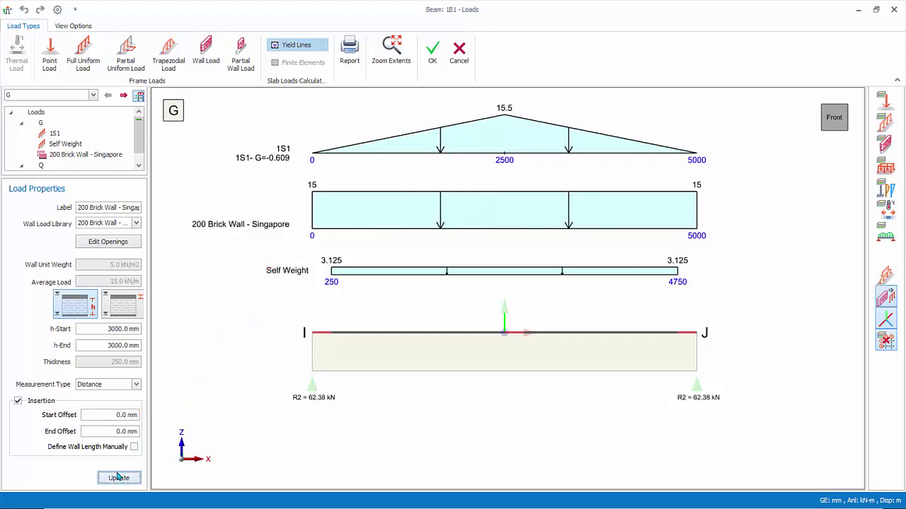
# - Preview the wall load as an infill panel, revert to line display, and accept beam 1B1's loads
pyautogui.click(885, 301)
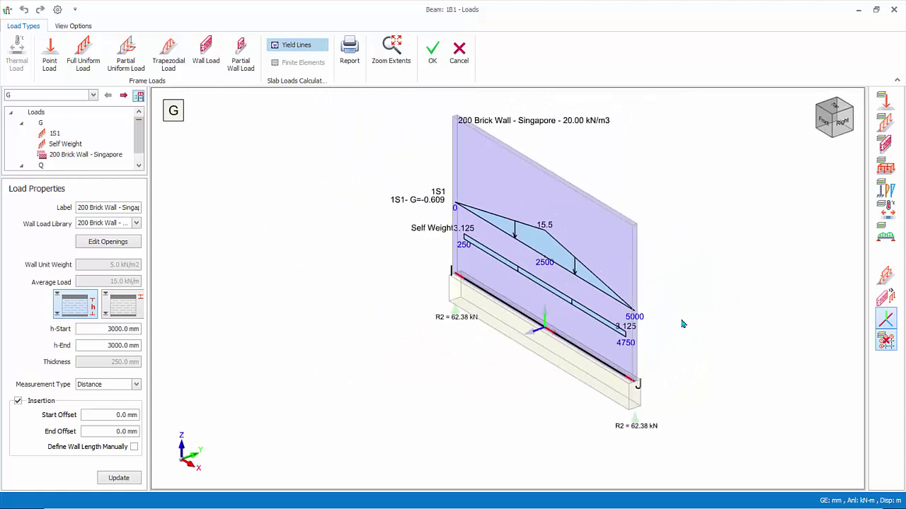
pyautogui.click(887, 301)
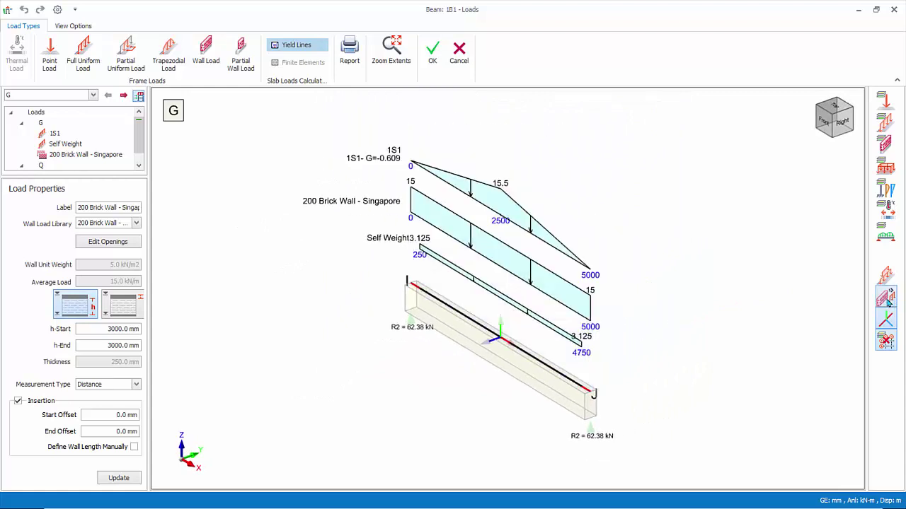
pyautogui.click(433, 59)
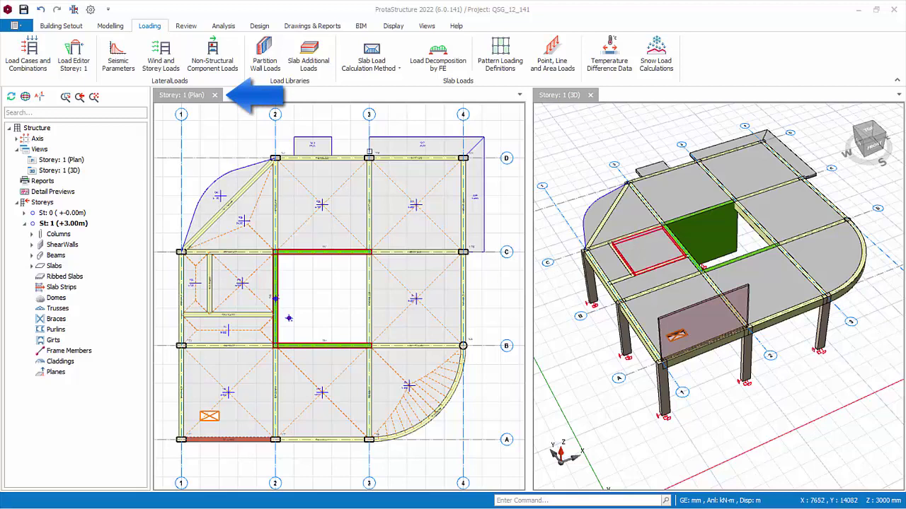
pyautogui.click(178, 97)
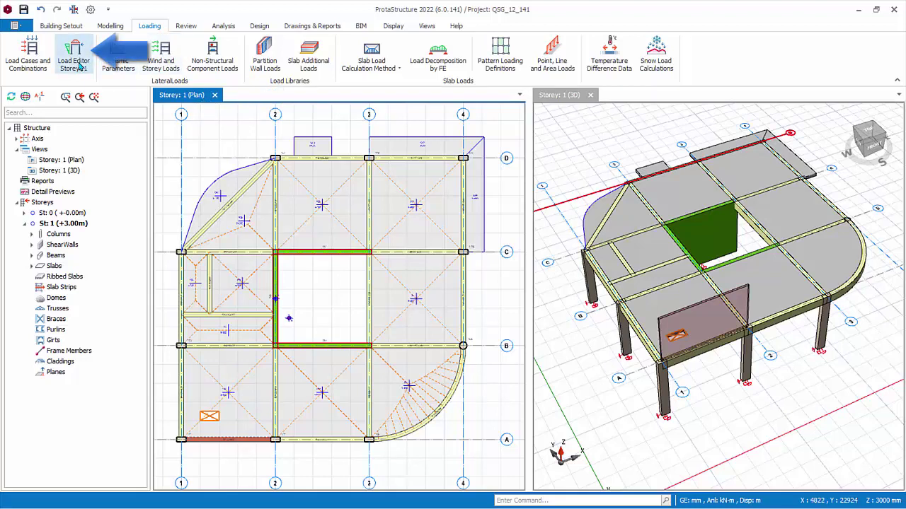
pyautogui.click(80, 69)
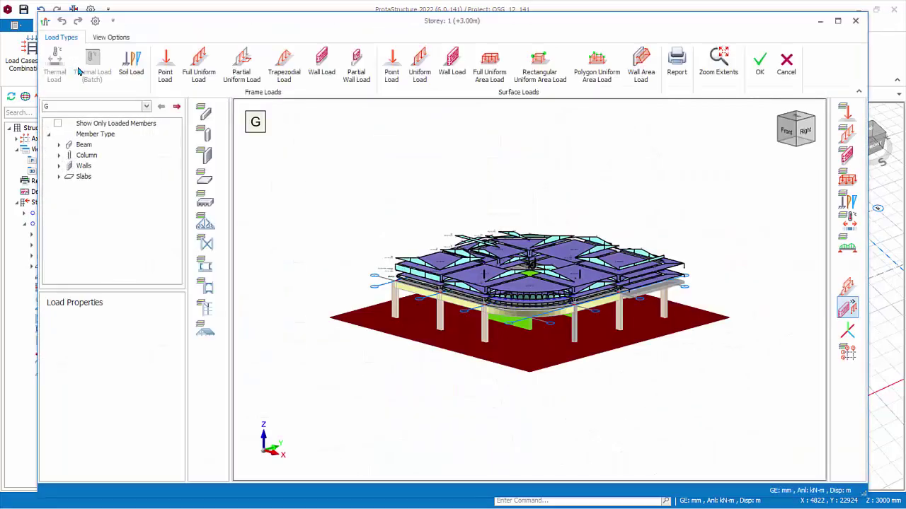
pyautogui.click(837, 22)
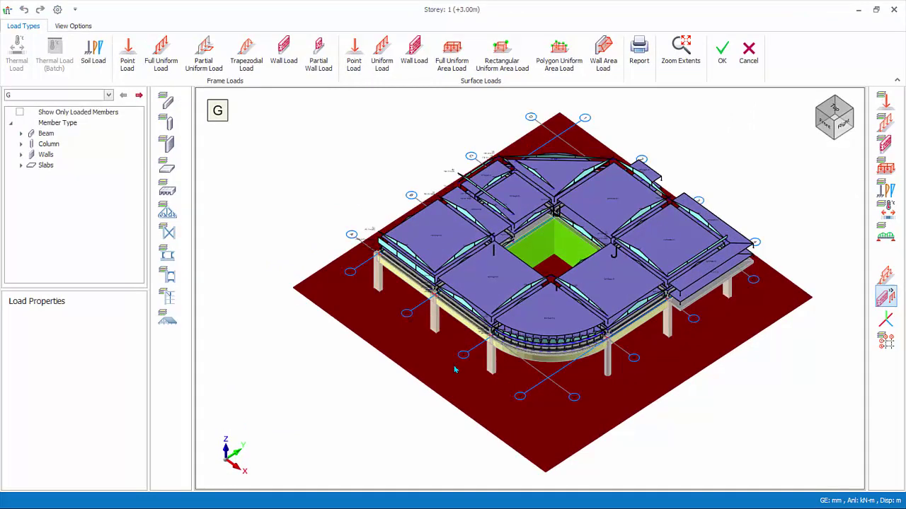
pyautogui.scroll(3, 470, 367)
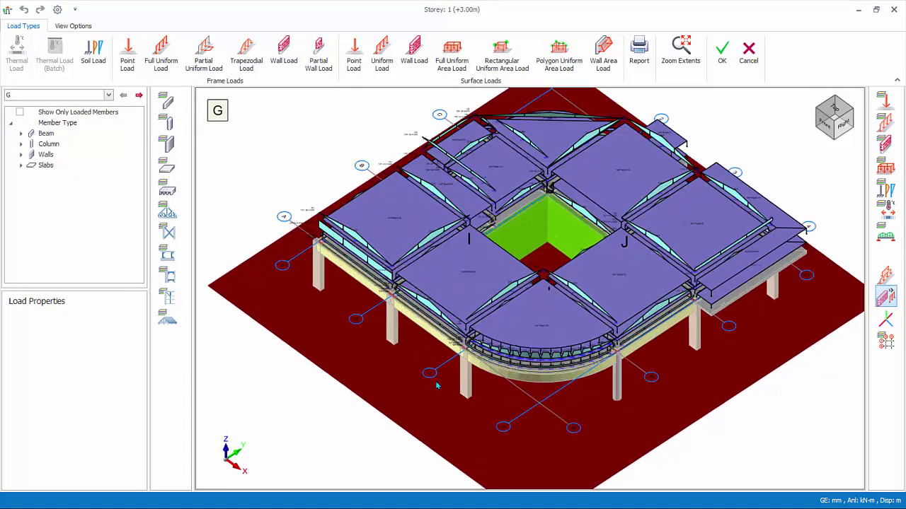
pyautogui.moveTo(468, 394); pyautogui.dragTo(474, 407, button='middle')
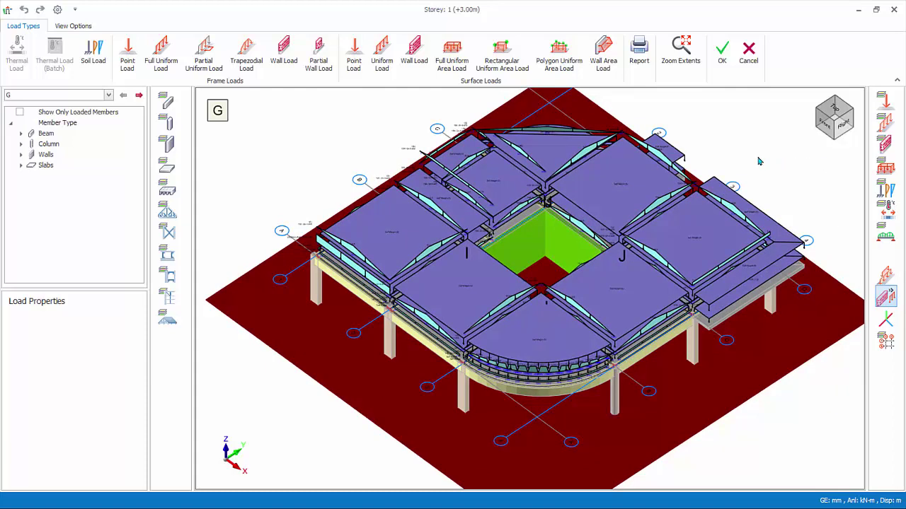
pyautogui.moveTo(754, 174); pyautogui.dragTo(756, 194, button='middle')
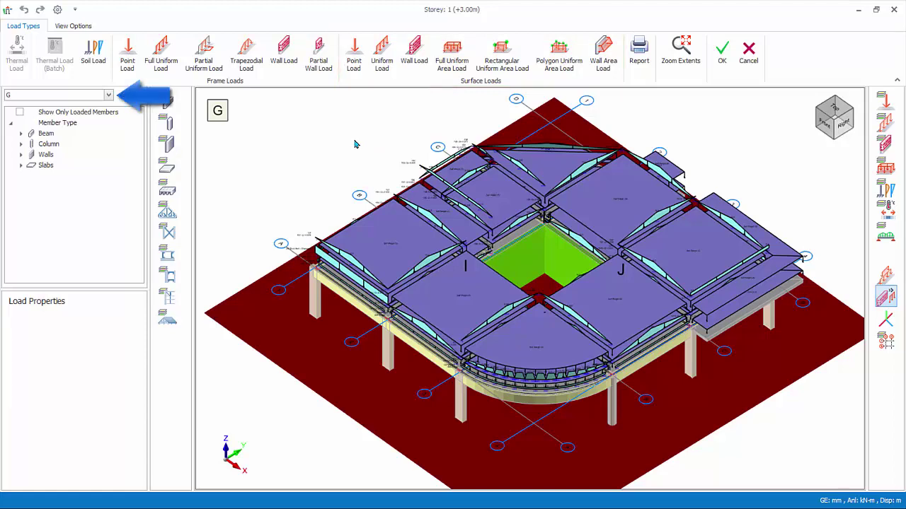
pyautogui.click(109, 95)
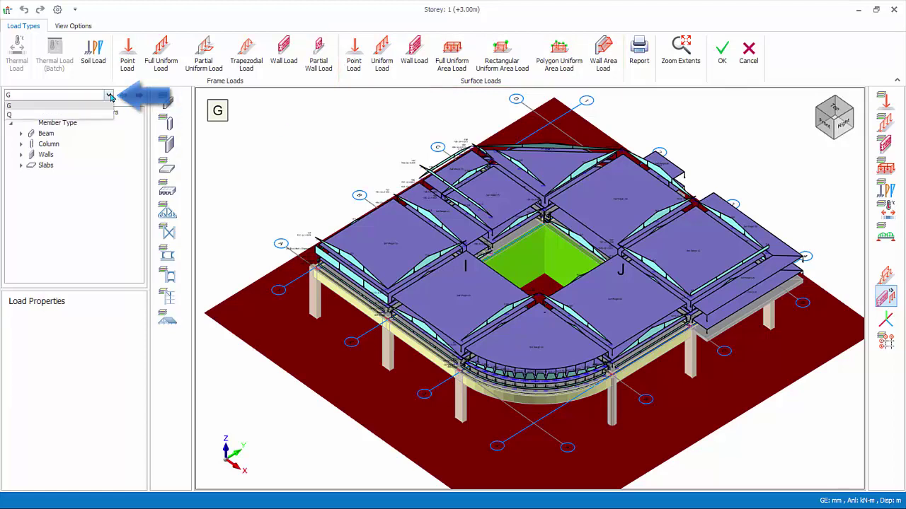
pyautogui.click(109, 96)
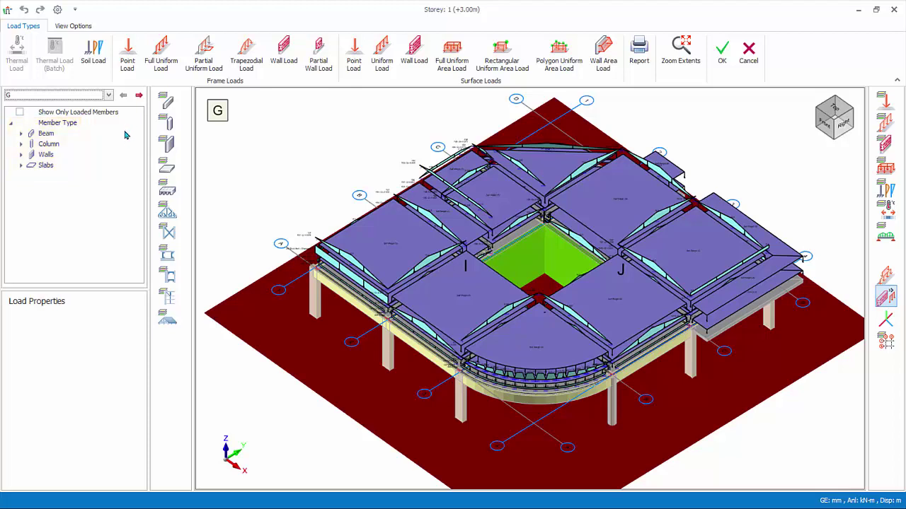
# - List only loaded members and inspect beam 1B1's 200 Brick Wall - Singapore load
pyautogui.click(20, 113)
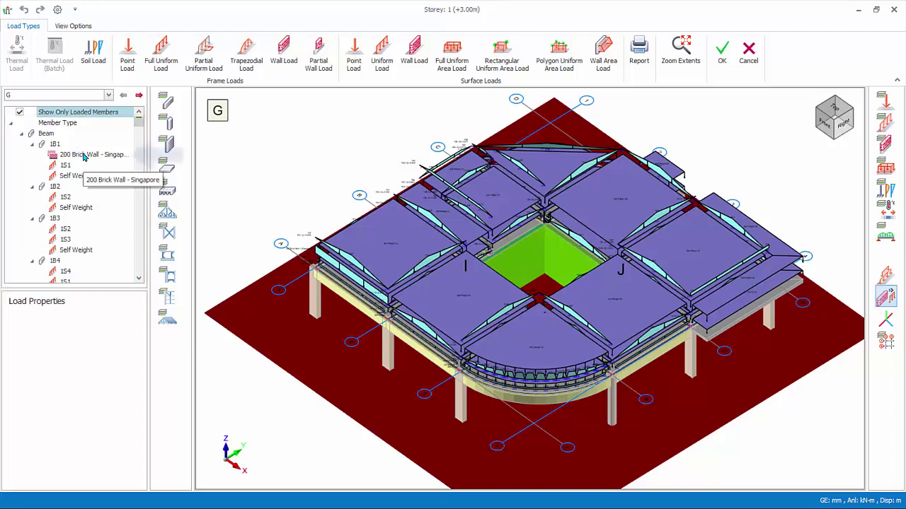
pyautogui.click(84, 155)
pyautogui.rightClick(83, 157)
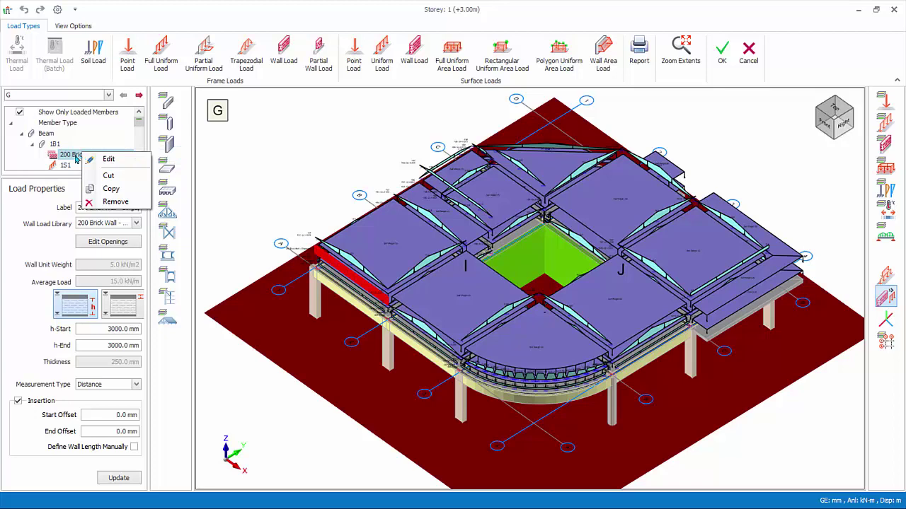
pyautogui.click(77, 157)
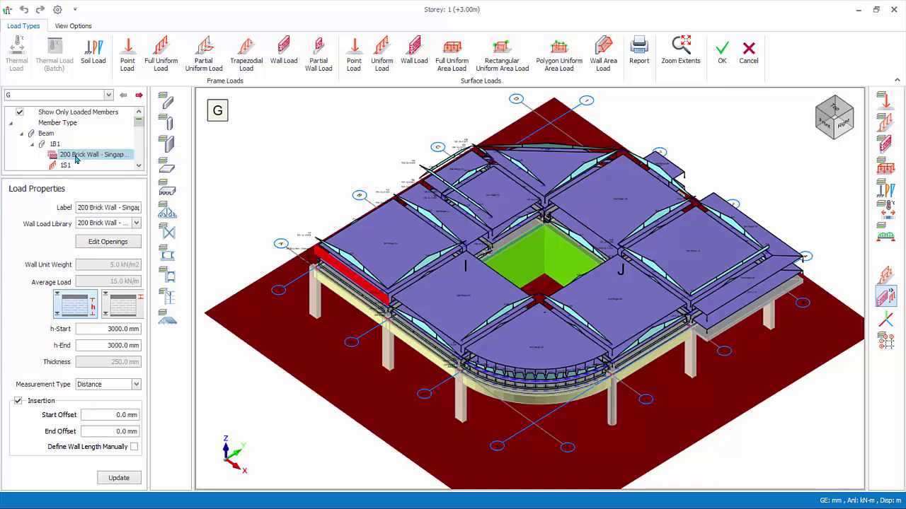
# - Check 1B1's Self Weight load and hide the slabs from the 3D view
pyautogui.click(139, 167)
pyautogui.click(139, 167)
pyautogui.click(89, 155)
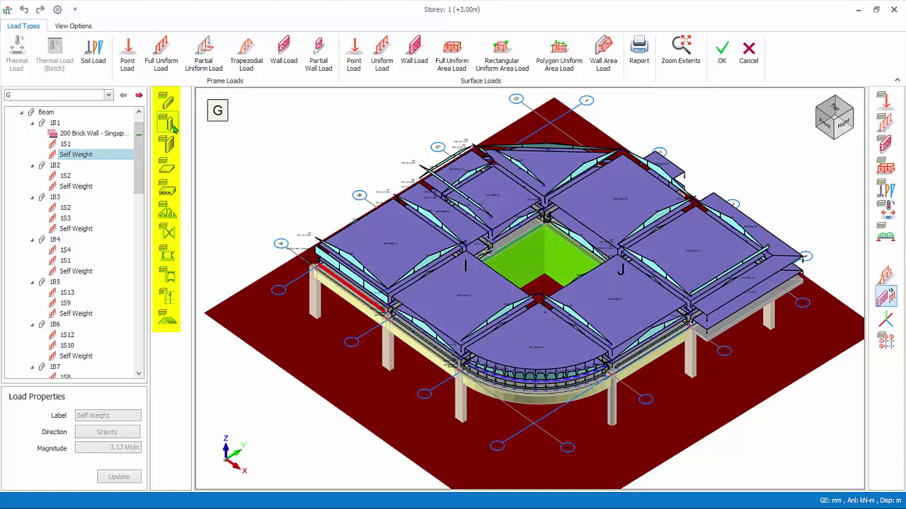
pyautogui.click(169, 175)
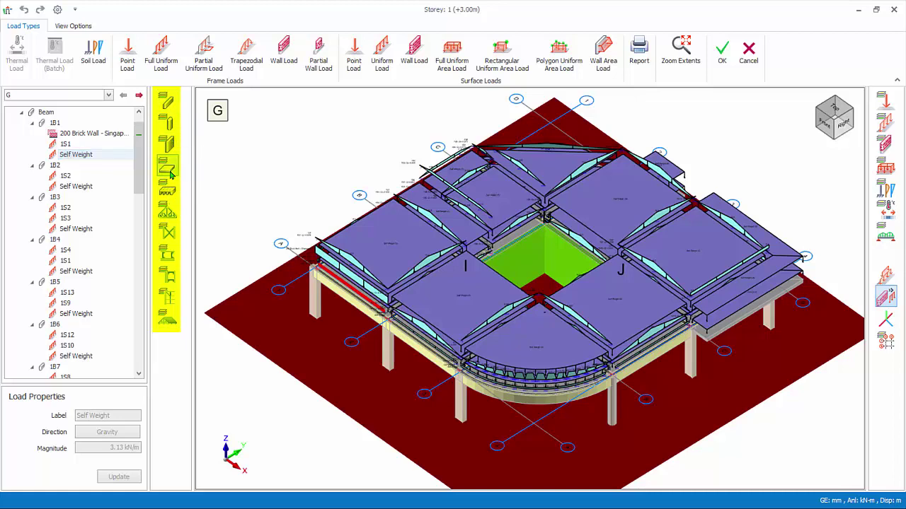
pyautogui.click(170, 174)
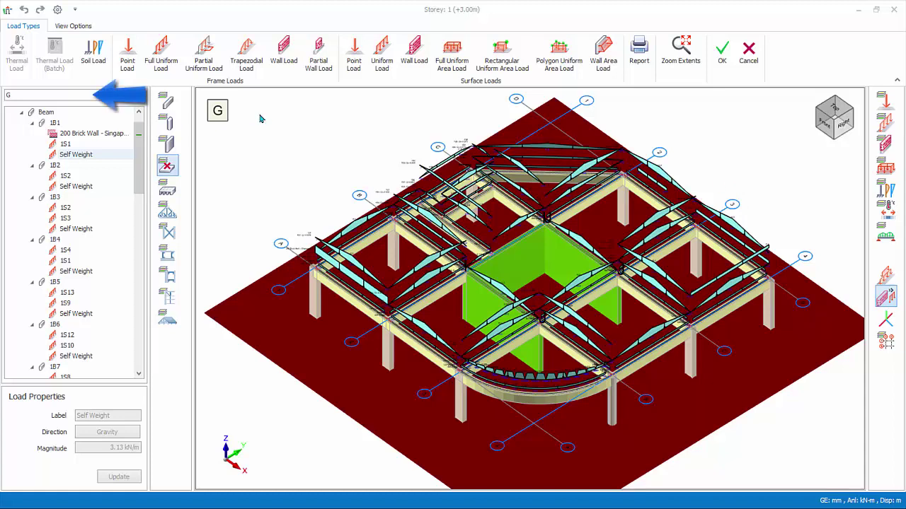
# - Hide slab and line load graphics, then copy the brick wall load from beam 1B1
pyautogui.click(888, 126)
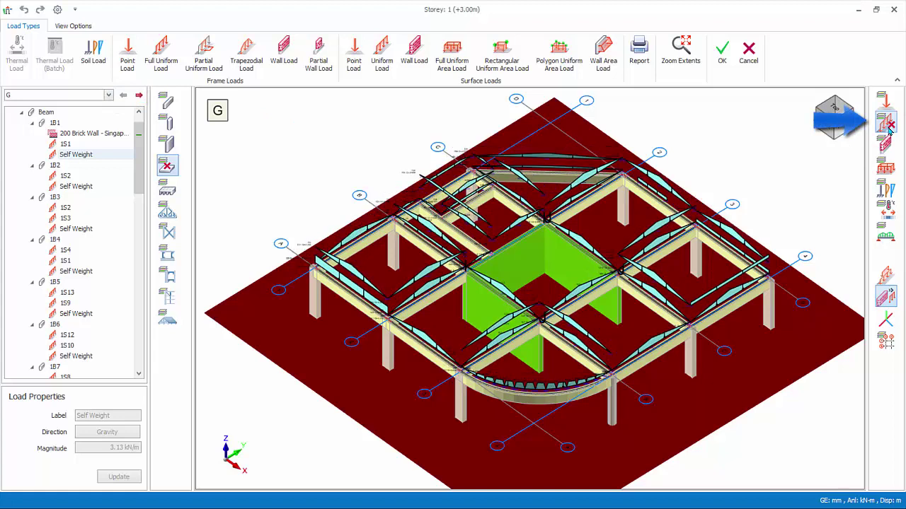
pyautogui.click(887, 236)
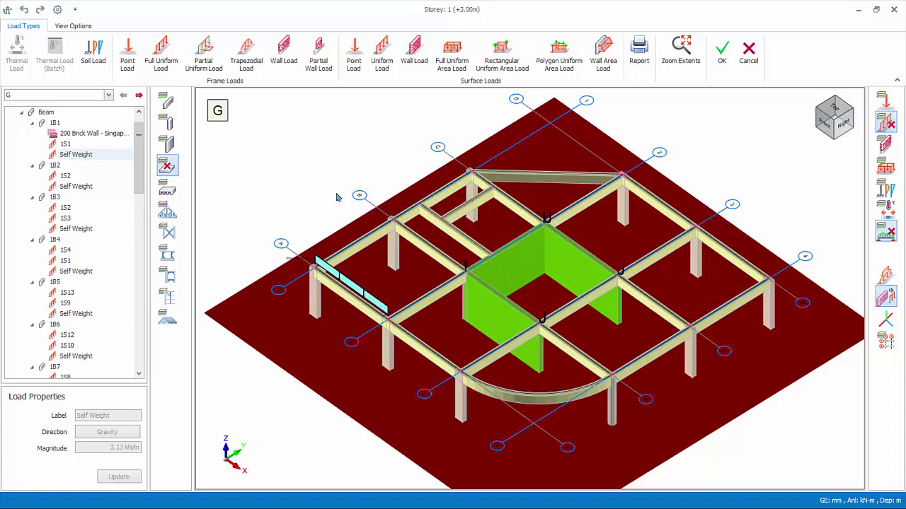
pyautogui.click(359, 292)
pyautogui.scroll(2, 360, 292)
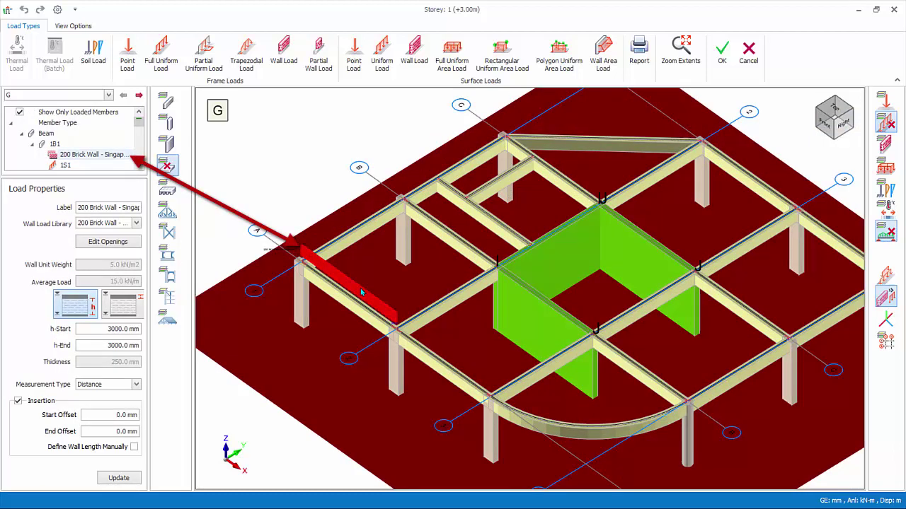
pyautogui.rightClick(365, 288)
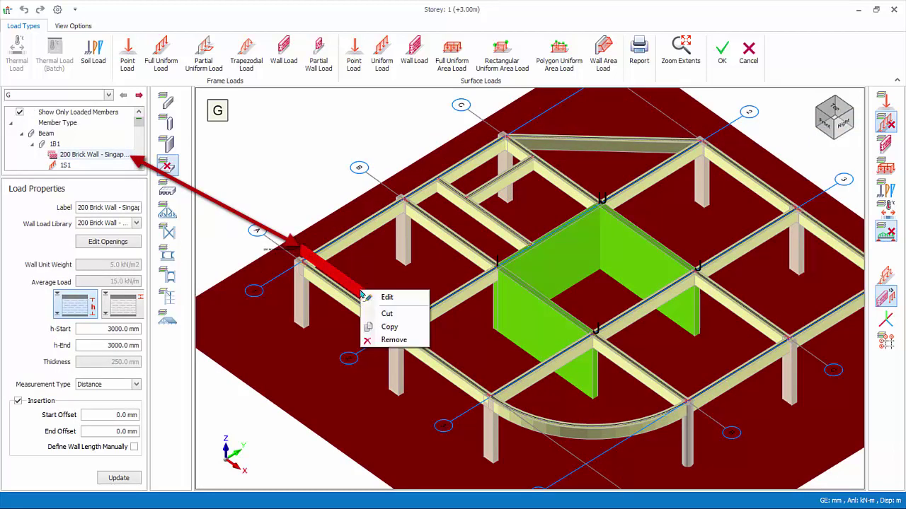
pyautogui.click(391, 327)
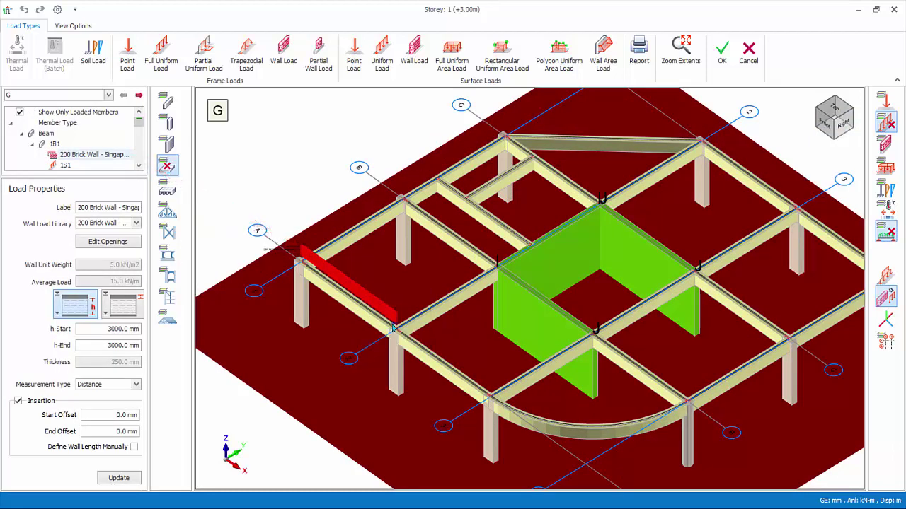
# - Paste the wall load onto the next front beam, the curved beam and the next edge beam
pyautogui.click(447, 379)
pyautogui.click(579, 431)
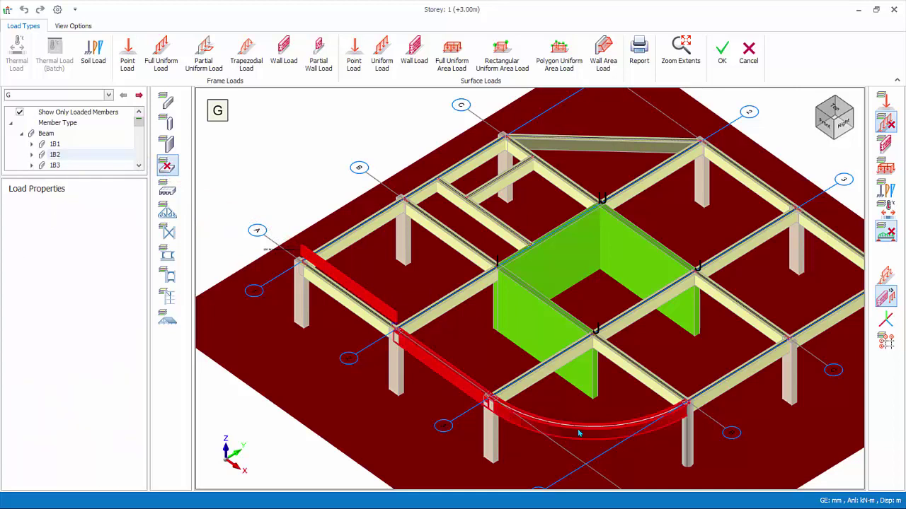
pyautogui.click(743, 382)
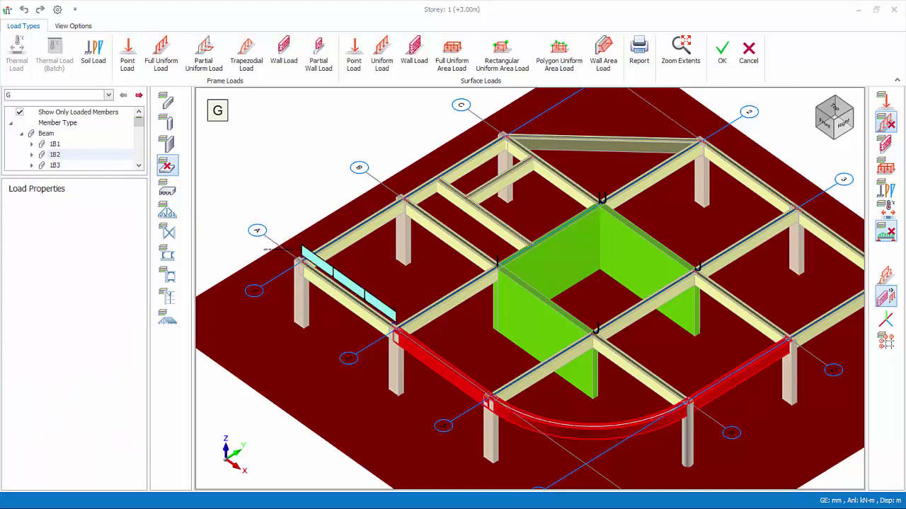
pyautogui.rightClick(679, 360)
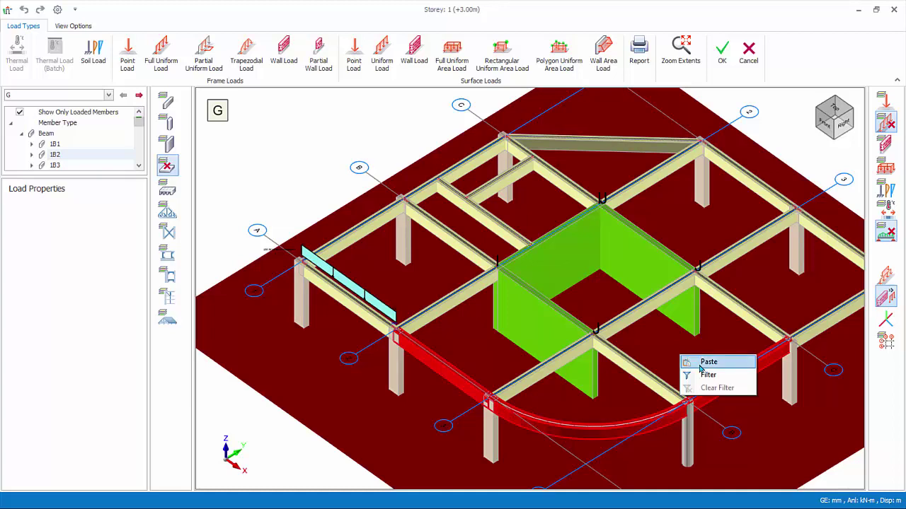
pyautogui.click(708, 362)
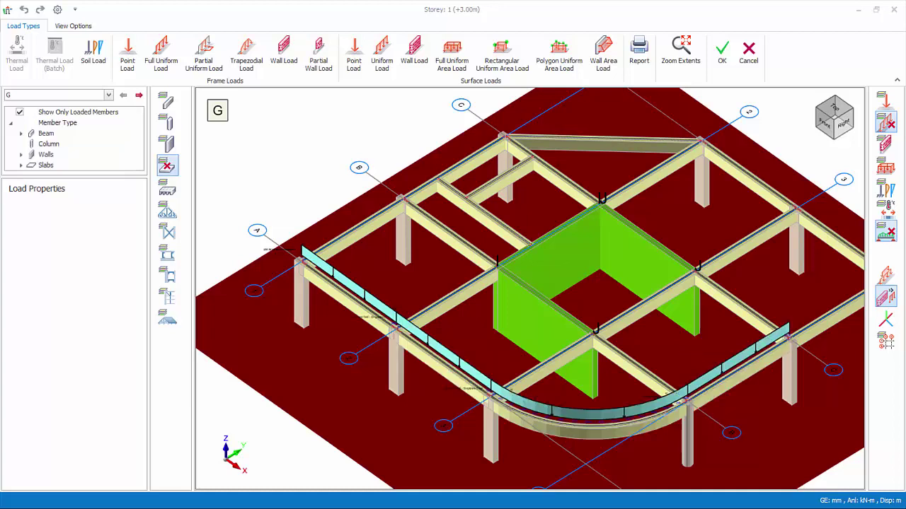
# - Accept the load edits, list storey 1 beams, and bring up Copy Loads for beam 1B13
pyautogui.click(722, 53)
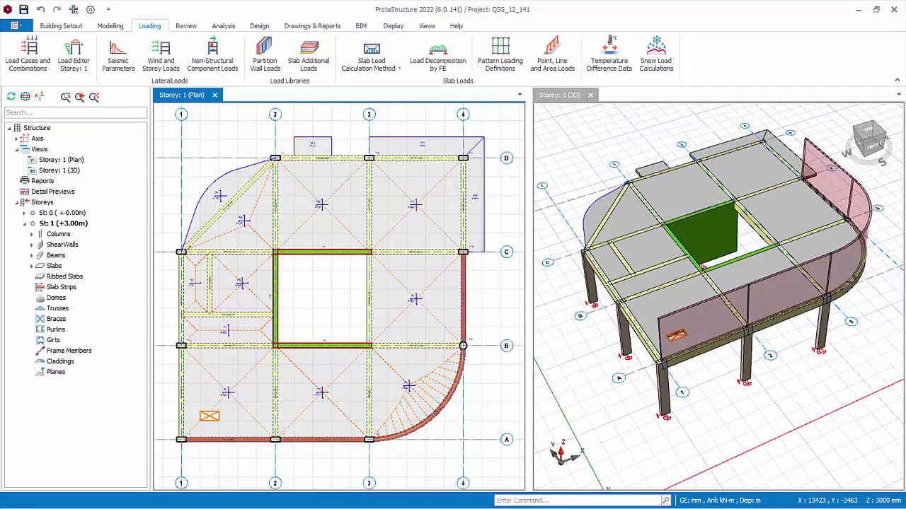
pyautogui.click(31, 254)
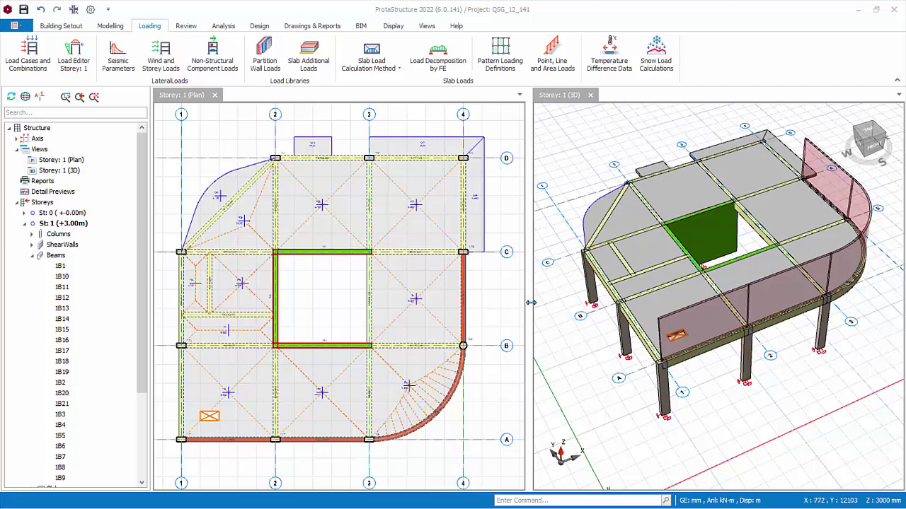
pyautogui.click(469, 293)
pyautogui.rightClick(469, 296)
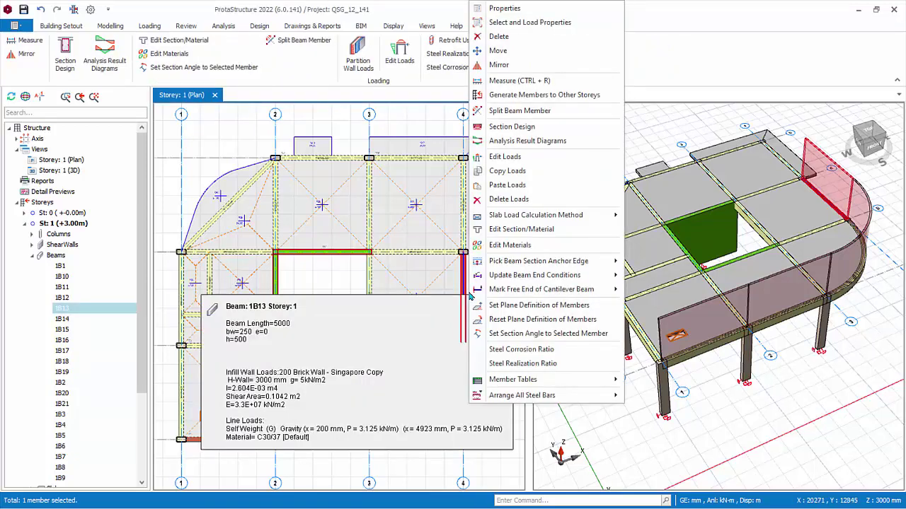
pyautogui.click(504, 173)
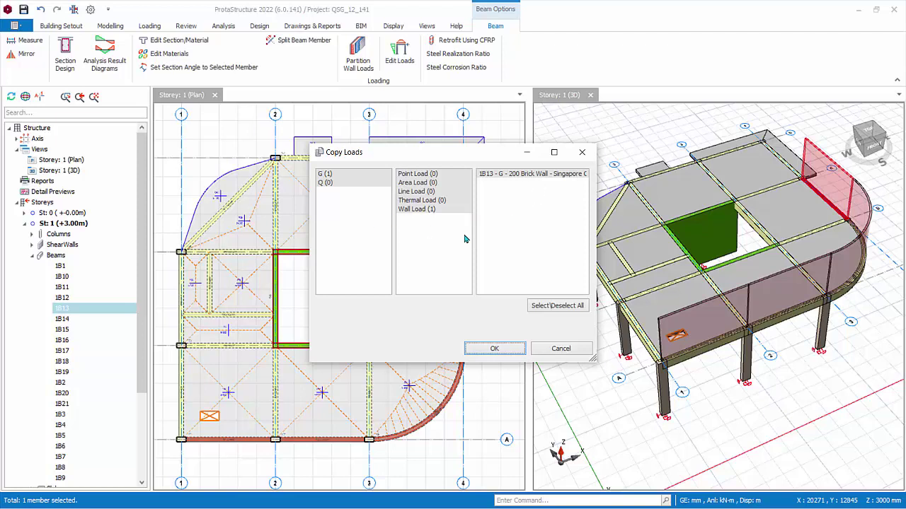
# - Copy 1B13's case G 200 Brick Wall - Singapore wall load via the Copy Loads dialog
pyautogui.click(344, 175)
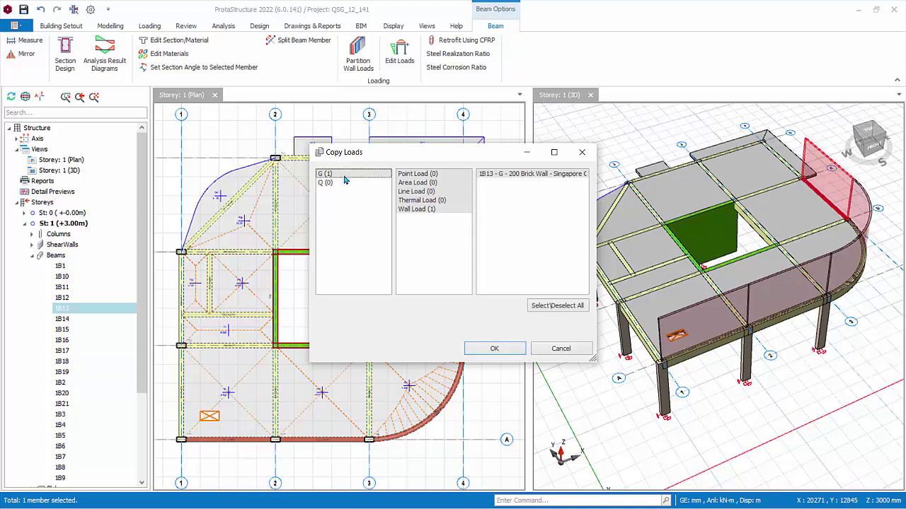
pyautogui.click(442, 211)
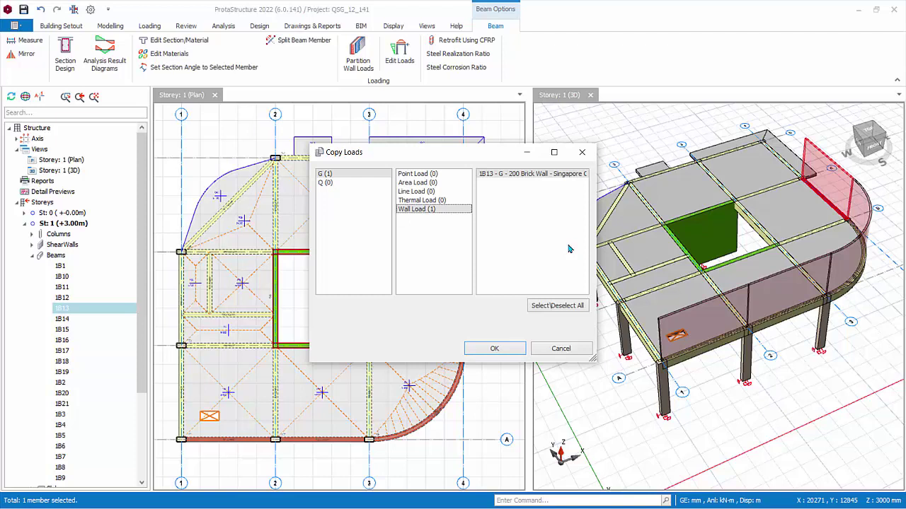
pyautogui.click(584, 177)
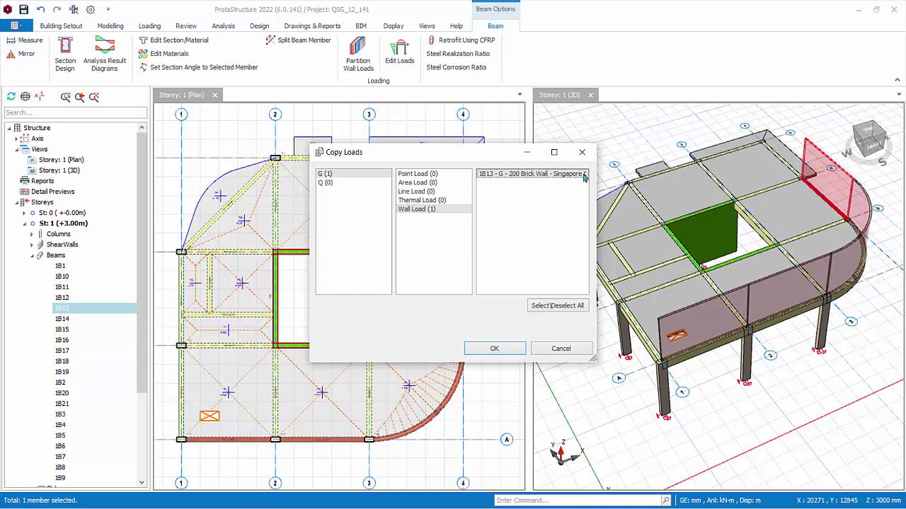
pyautogui.click(493, 349)
# - Paste it onto the grid D and 4 beams, the C-1 to D-2 diagonal and both grid-1 beams
pyautogui.click(318, 159)
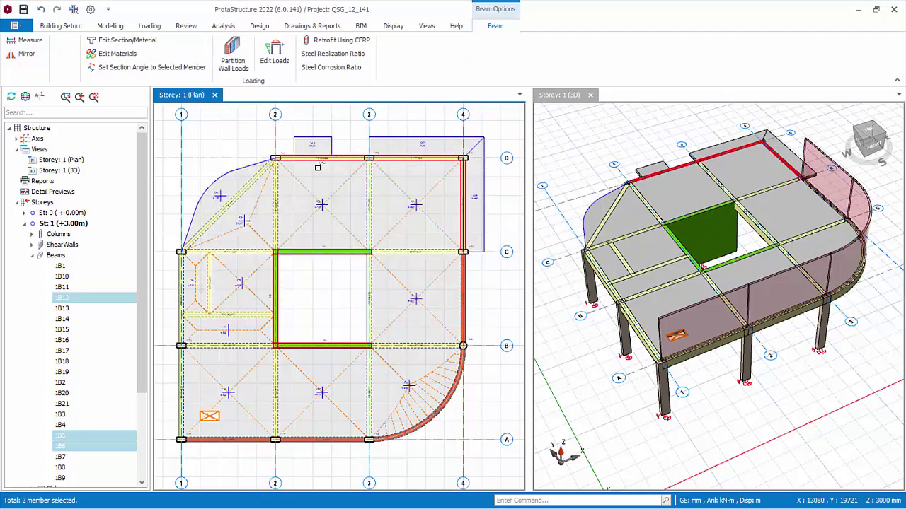
pyautogui.click(212, 224)
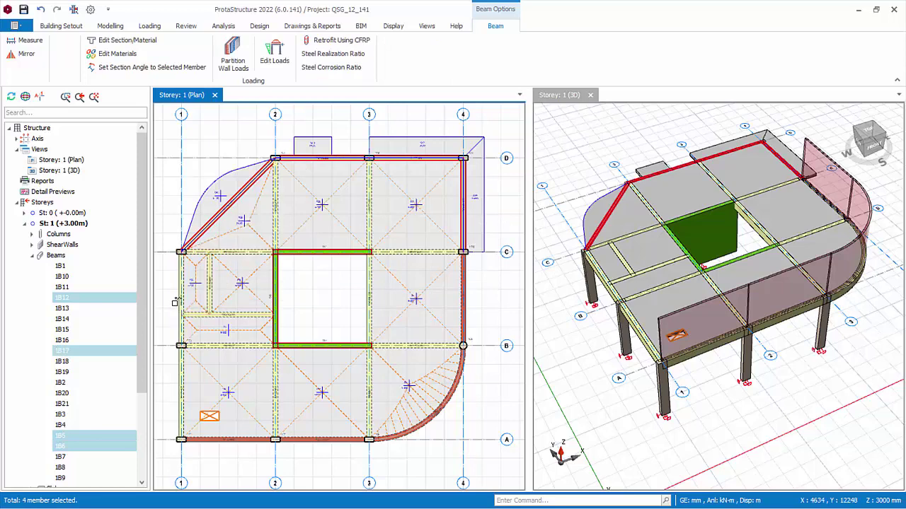
pyautogui.click(176, 302)
pyautogui.click(178, 394)
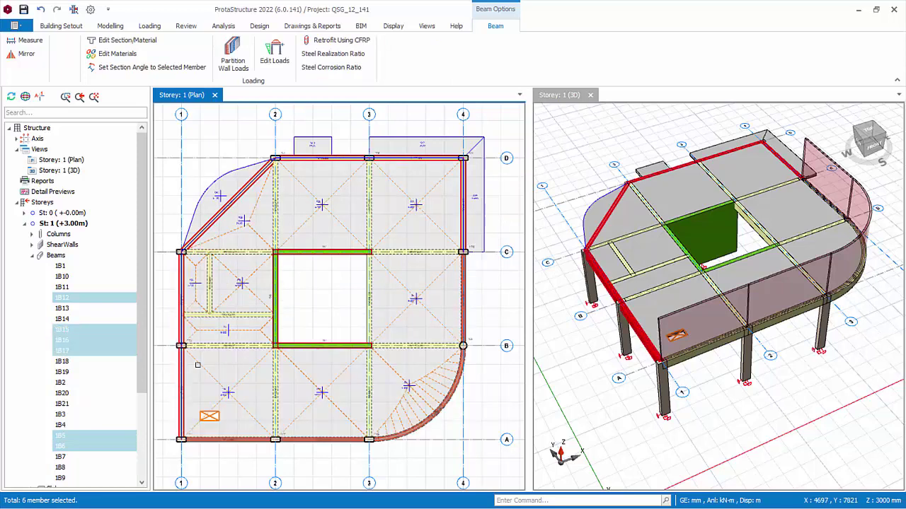
pyautogui.rightClick(312, 285)
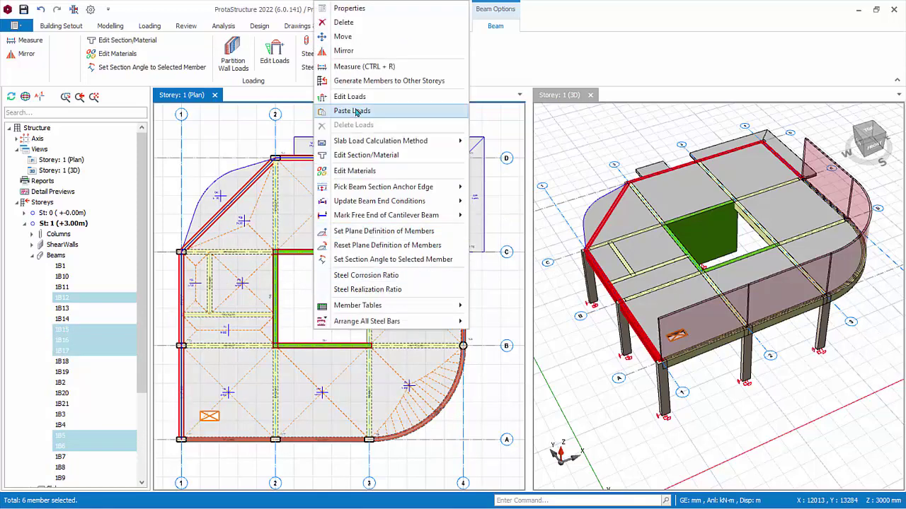
pyautogui.click(358, 114)
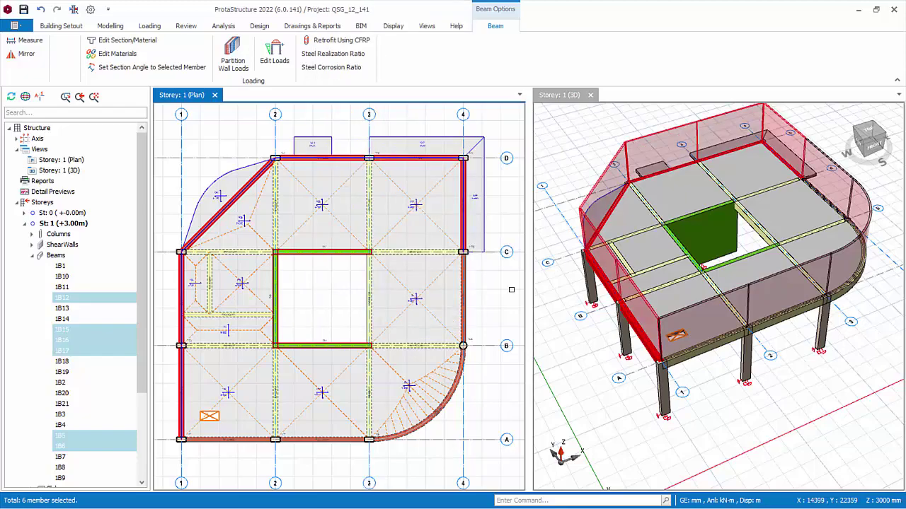